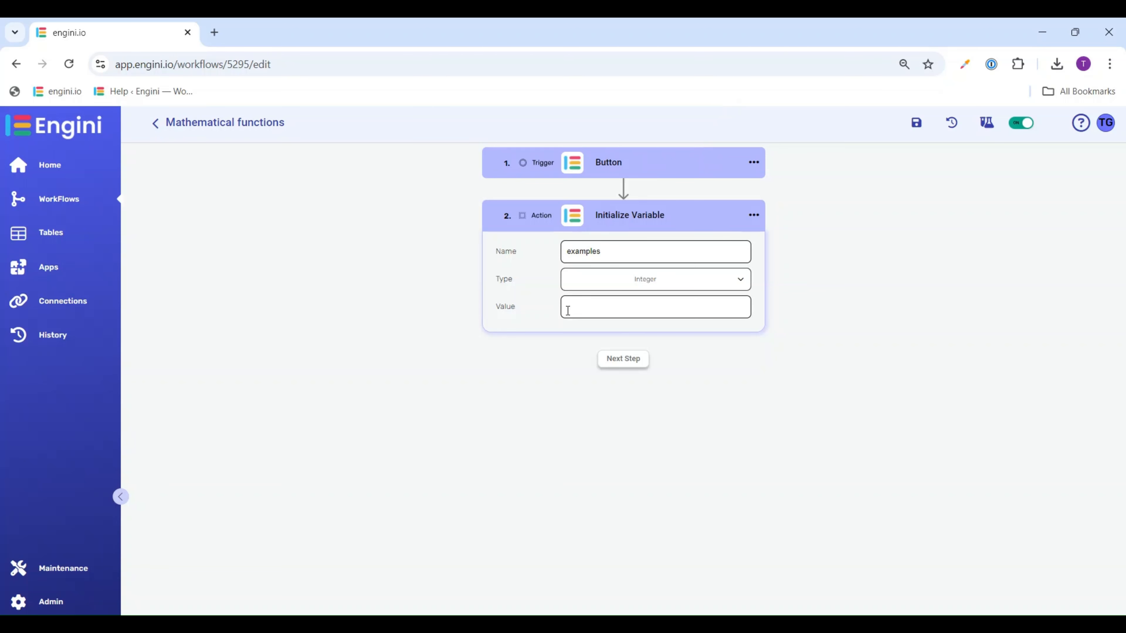
# Insert the Mod function as the value of the examples variable, searching the functions for "mod"
pyautogui.click(568, 309)
pyautogui.click(909, 345)
pyautogui.write('m')
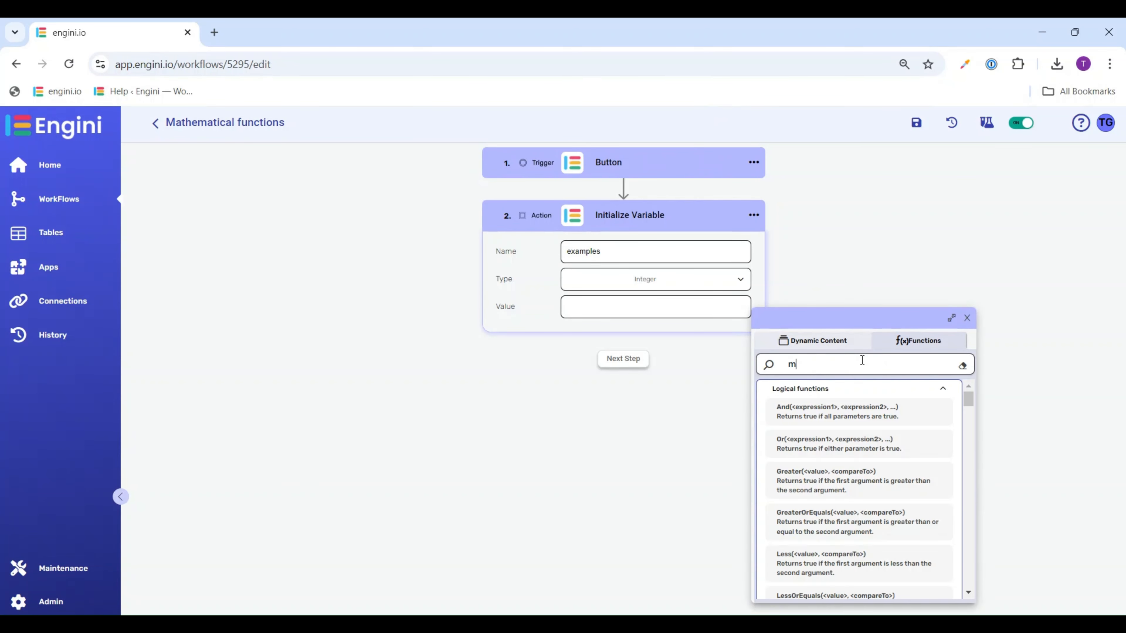
pyautogui.write('od')
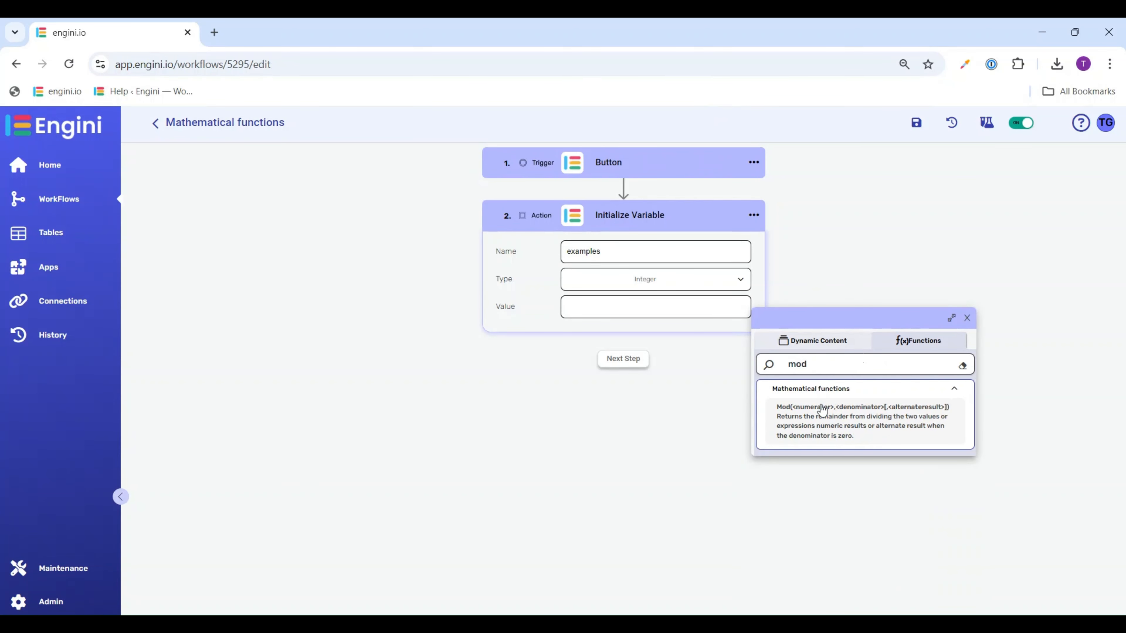
pyautogui.click(819, 416)
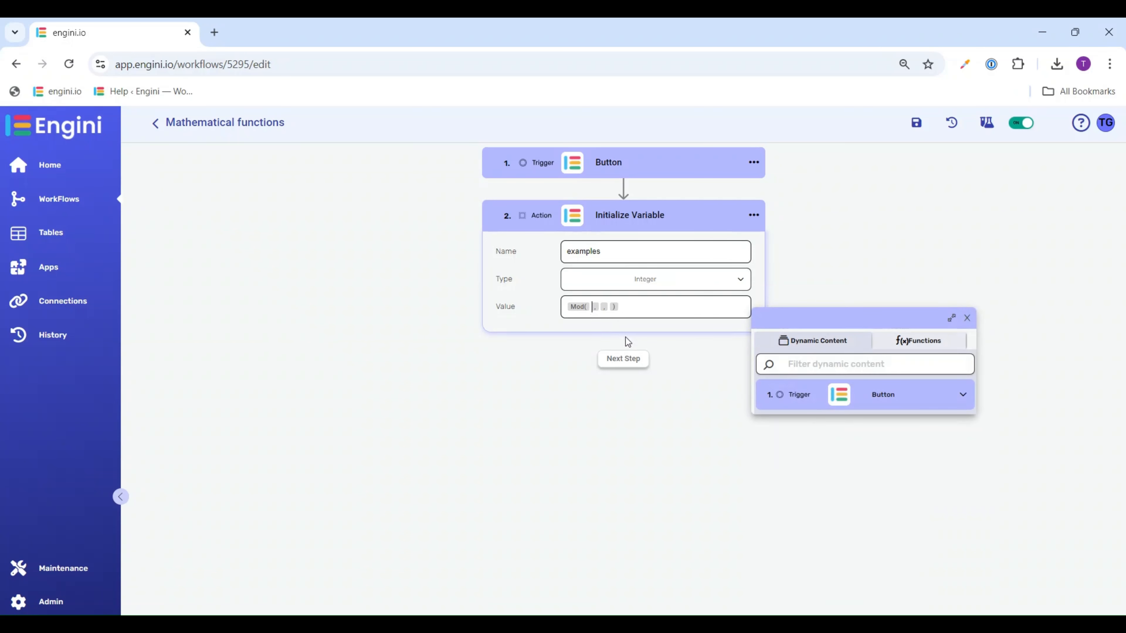
pyautogui.click(967, 319)
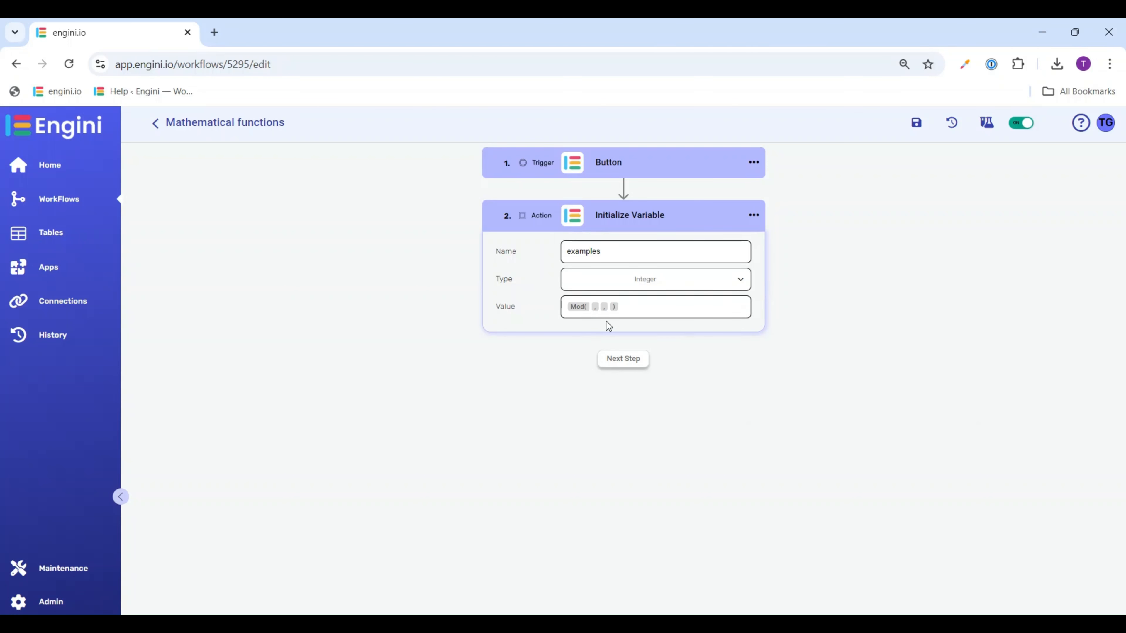
# Complete the Mod expression with numerator 7 and denominator 3, leaving out the alternate result argument
pyautogui.click(609, 312)
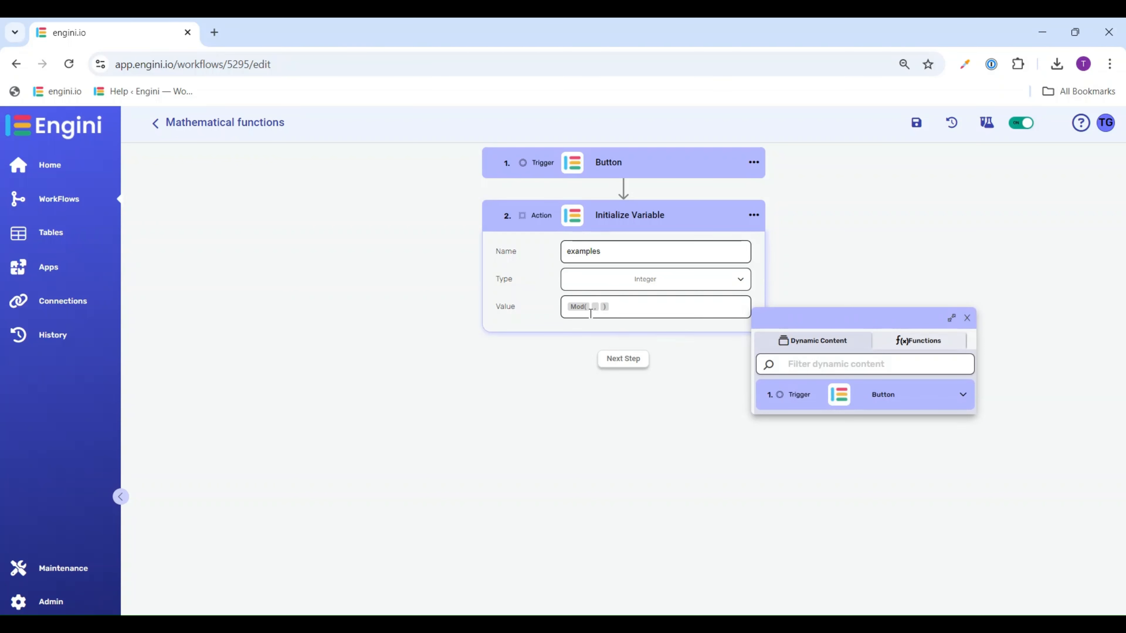
pyautogui.write('7 , 3')
pyautogui.click(967, 318)
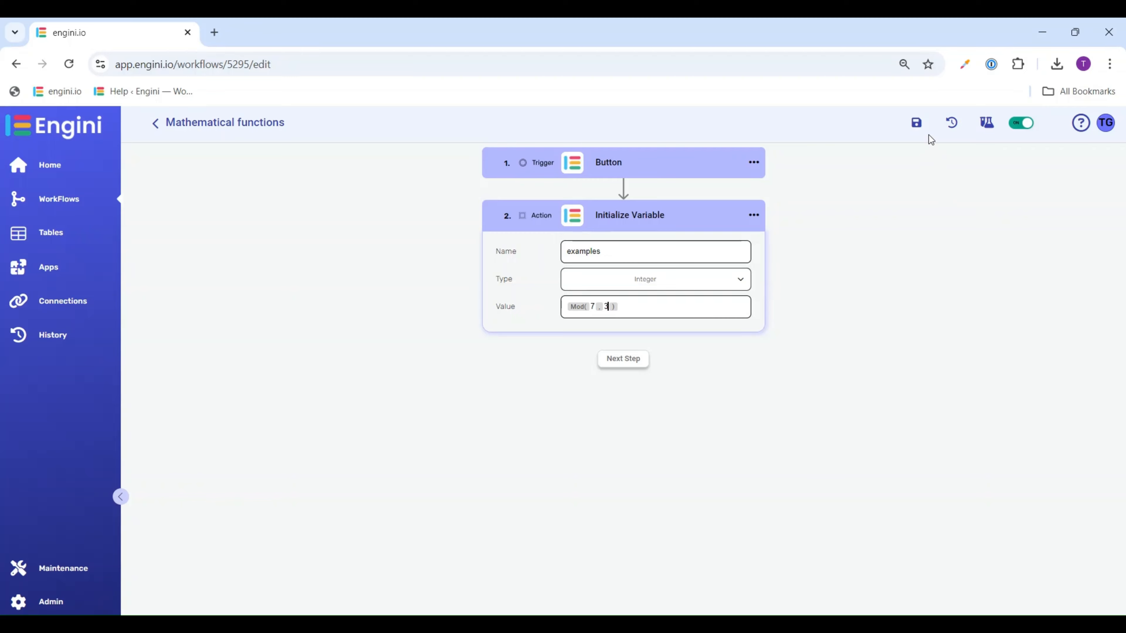
# Save the workflow, test it with a manual run, and expand the Initialize Variable result for the Mod expression
pyautogui.click(916, 123)
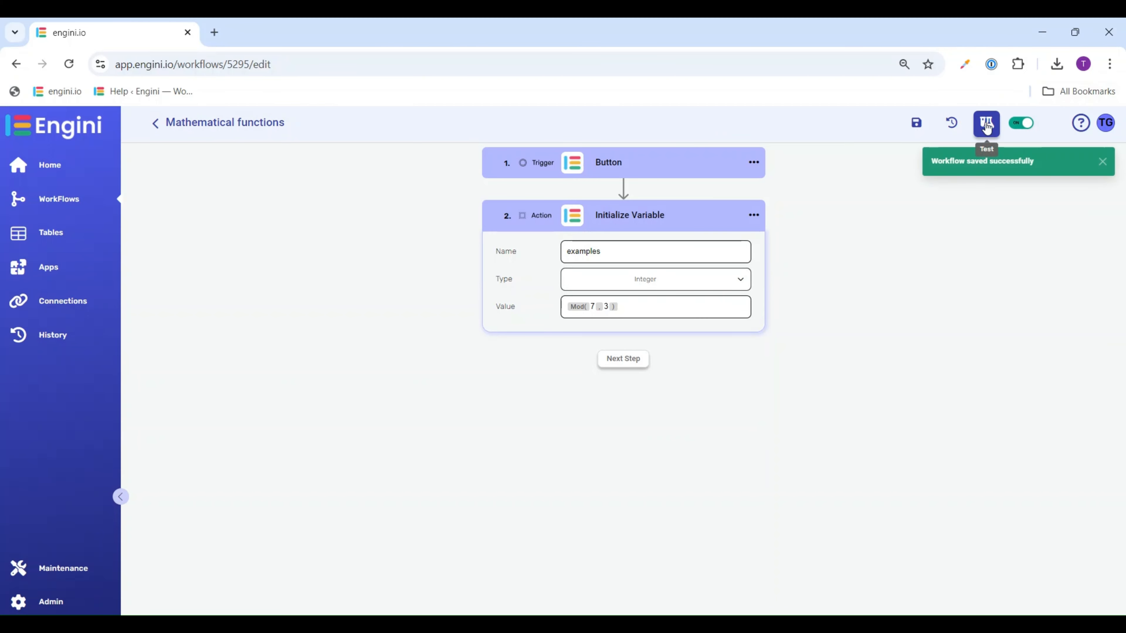
pyautogui.click(987, 126)
pyautogui.click(994, 598)
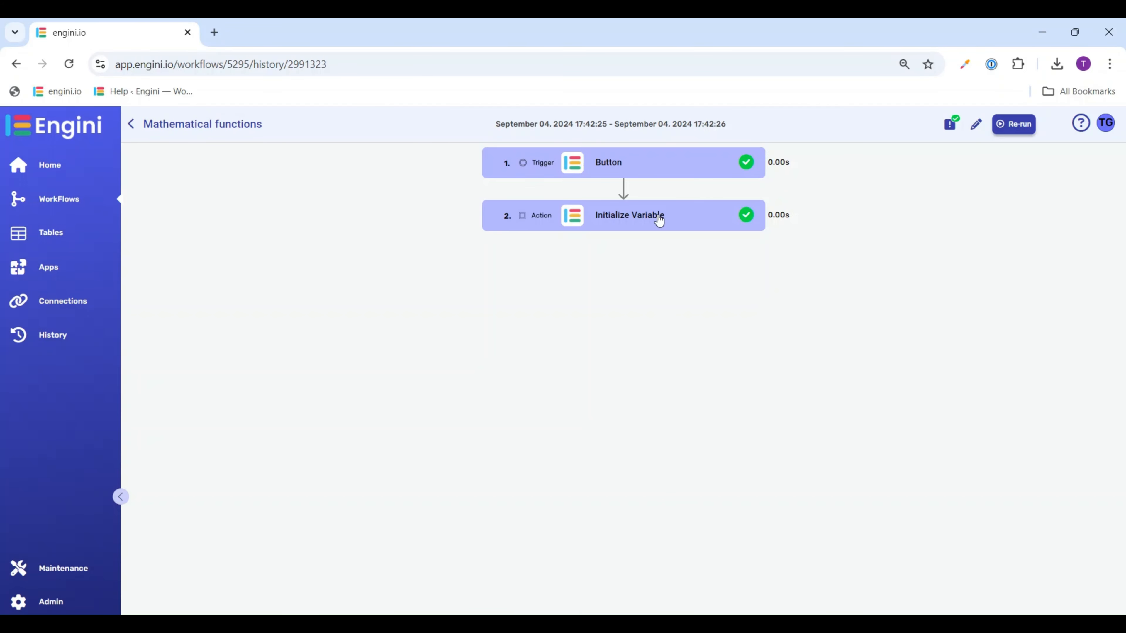
pyautogui.click(659, 221)
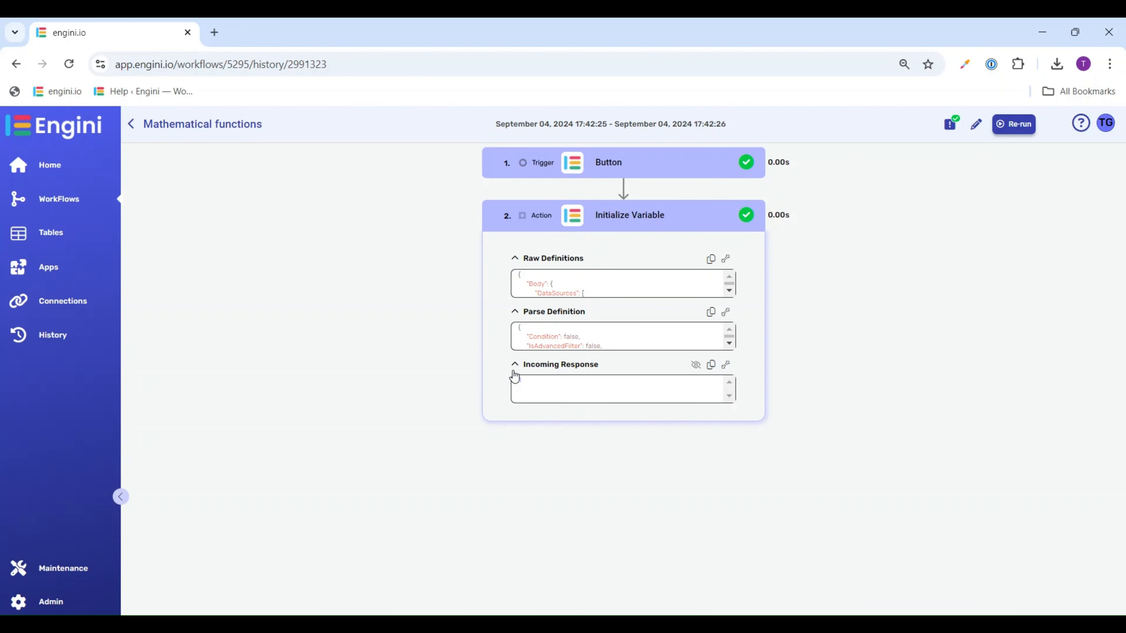
# Return to editing the workflow and clear the Mod expression from the Initialize Variable action's value
pyautogui.click(974, 128)
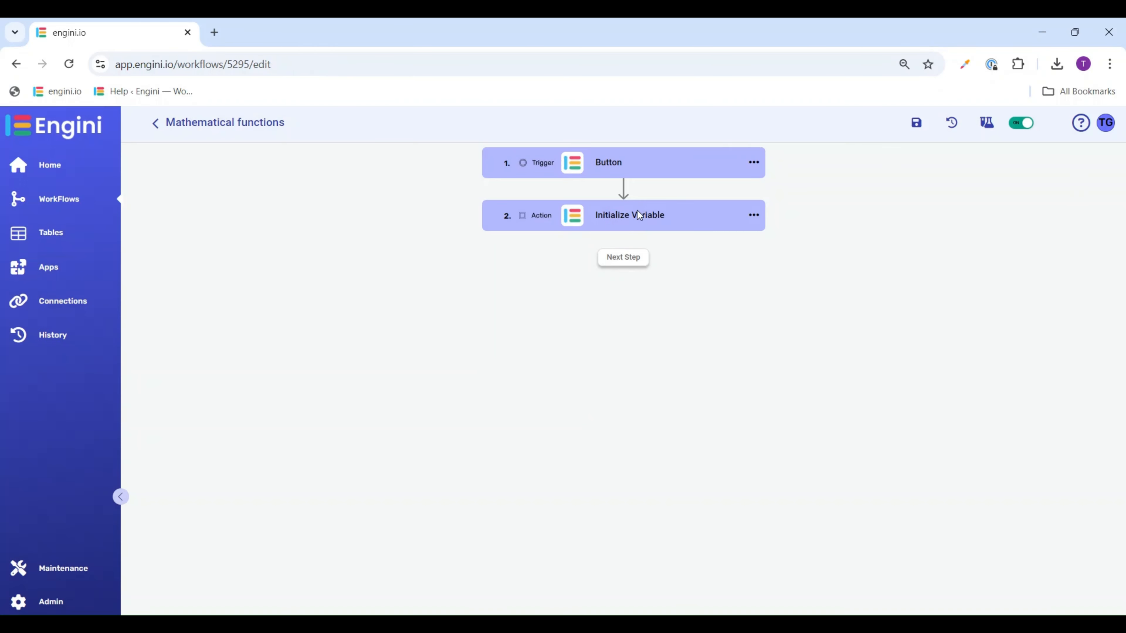
pyautogui.click(641, 215)
pyautogui.click(629, 314)
pyautogui.press('BackSpace')
pyautogui.press('BackSpace')
pyautogui.press('BackSpace')
pyautogui.press('BackSpace')
pyautogui.press('BackSpace')
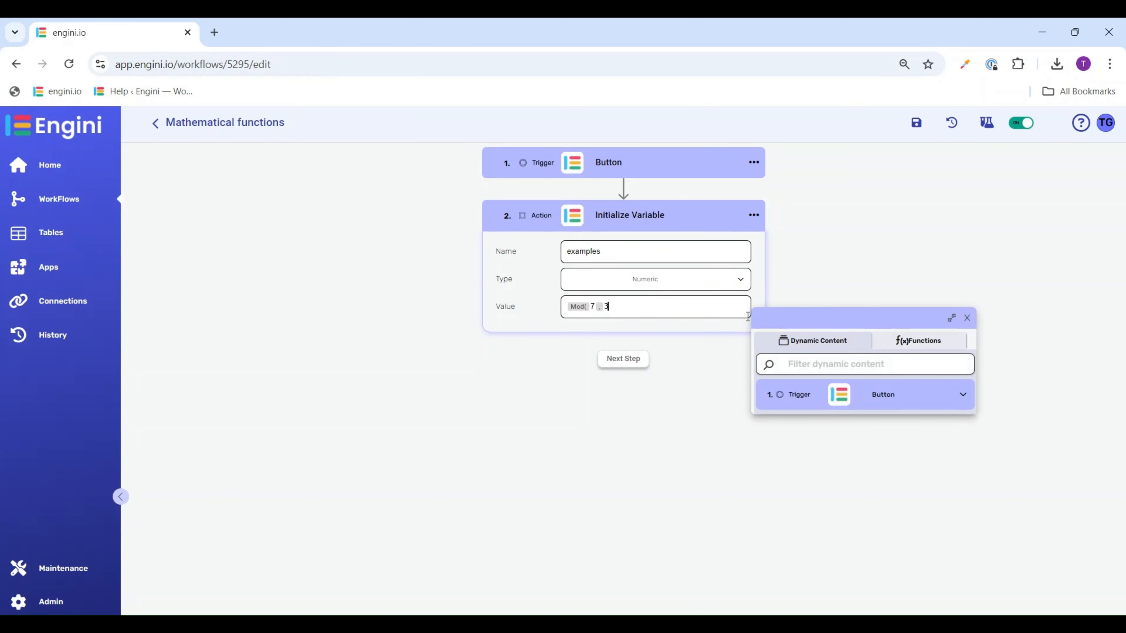
# Insert the Round function in the variable's value with decimal 0.23456 and 3 as the number of digits
pyautogui.click(937, 353)
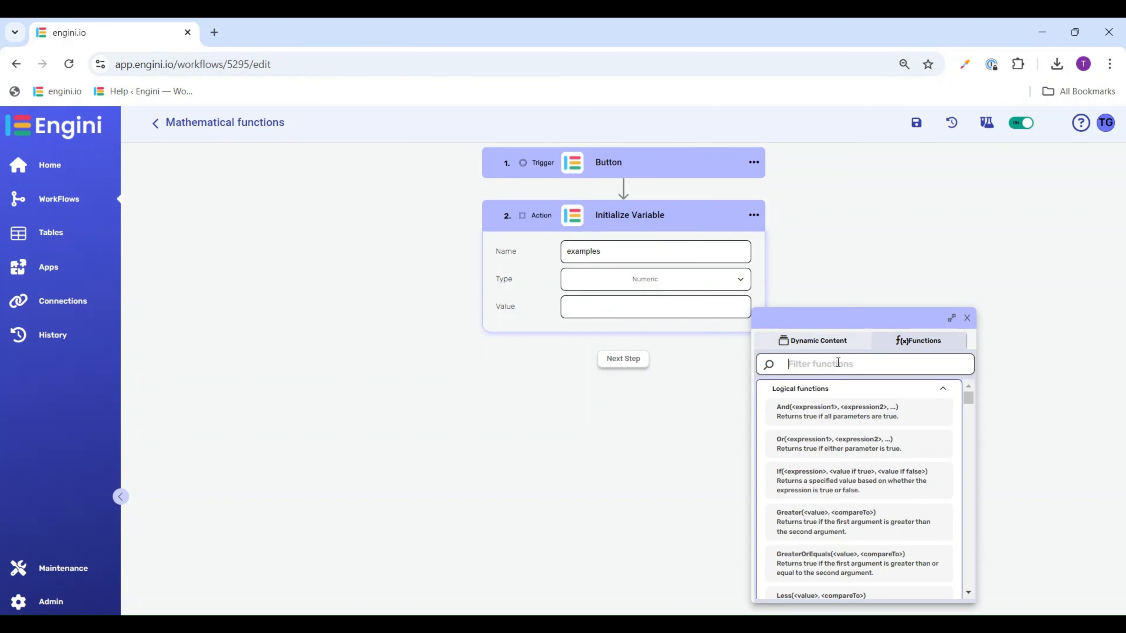
pyautogui.write('rou')
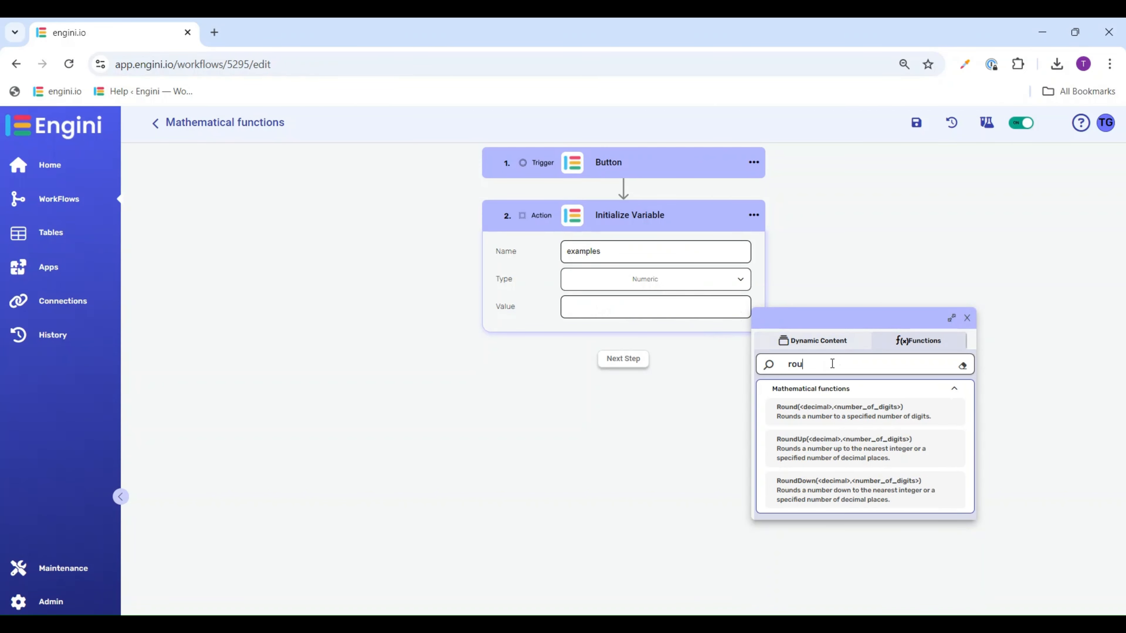
pyautogui.click(813, 417)
pyautogui.write('0.23456 , )')
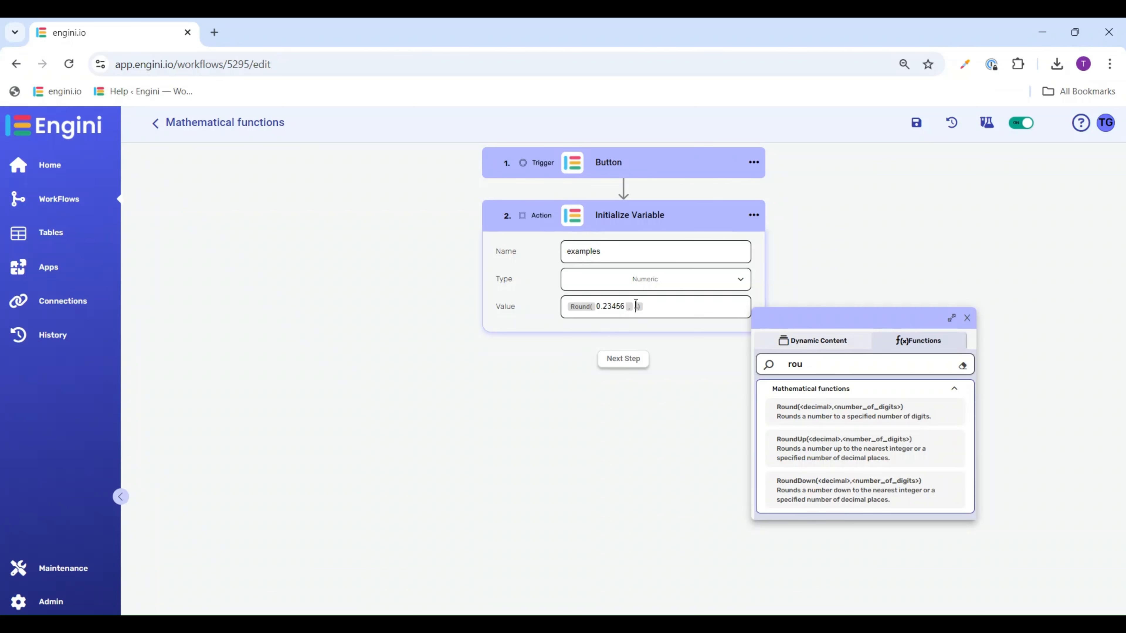
pyautogui.click(967, 318)
# Save the workflow and test the Round expression with a manual run
pyautogui.click(915, 128)
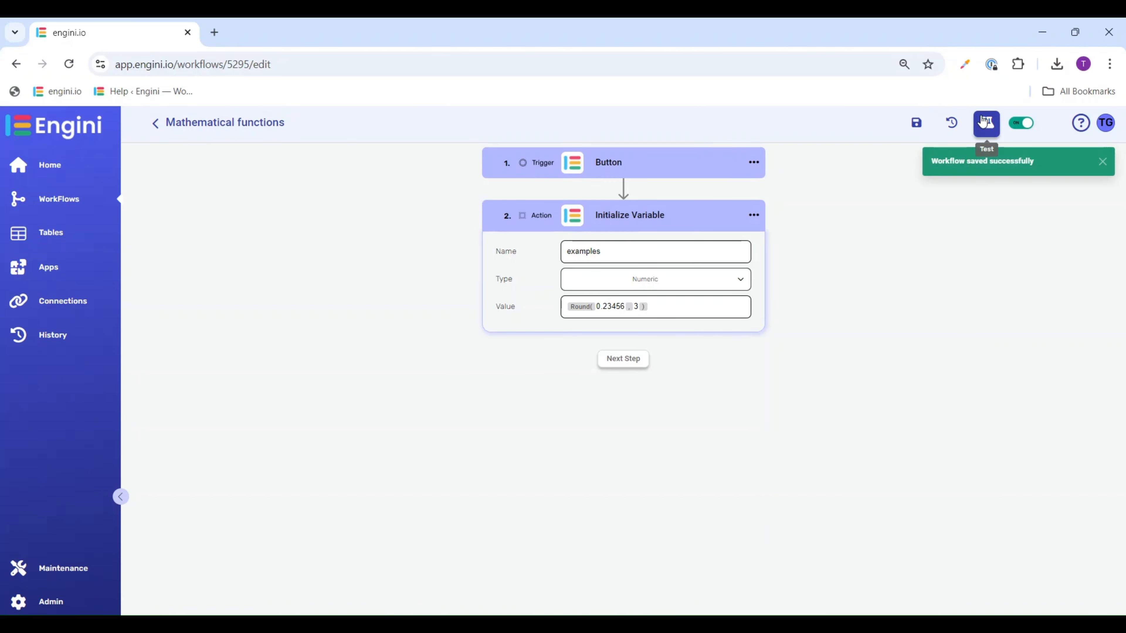
pyautogui.click(987, 122)
pyautogui.click(994, 598)
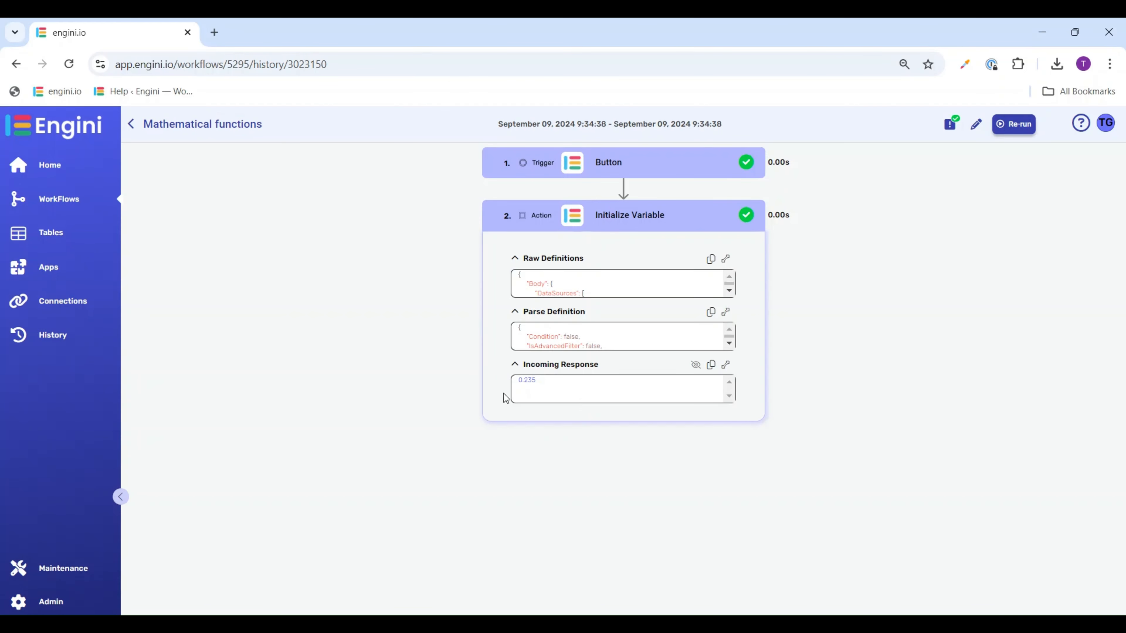
# Return to editing the workflow and clear the Round expression from the Initialize Variable action's value
pyautogui.click(972, 124)
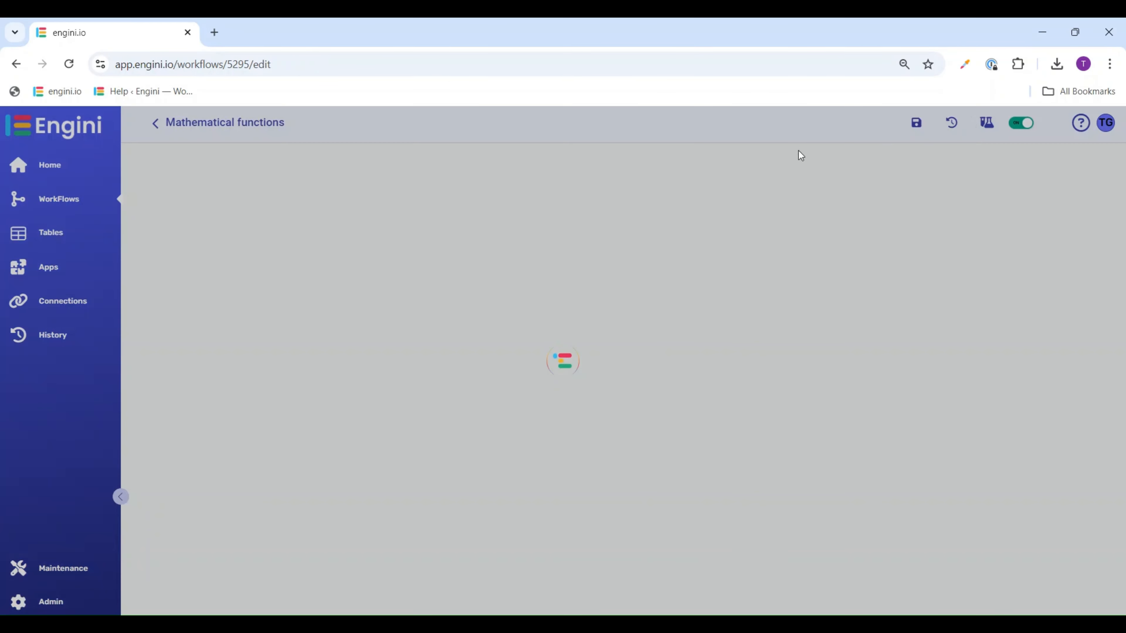
pyautogui.click(654, 223)
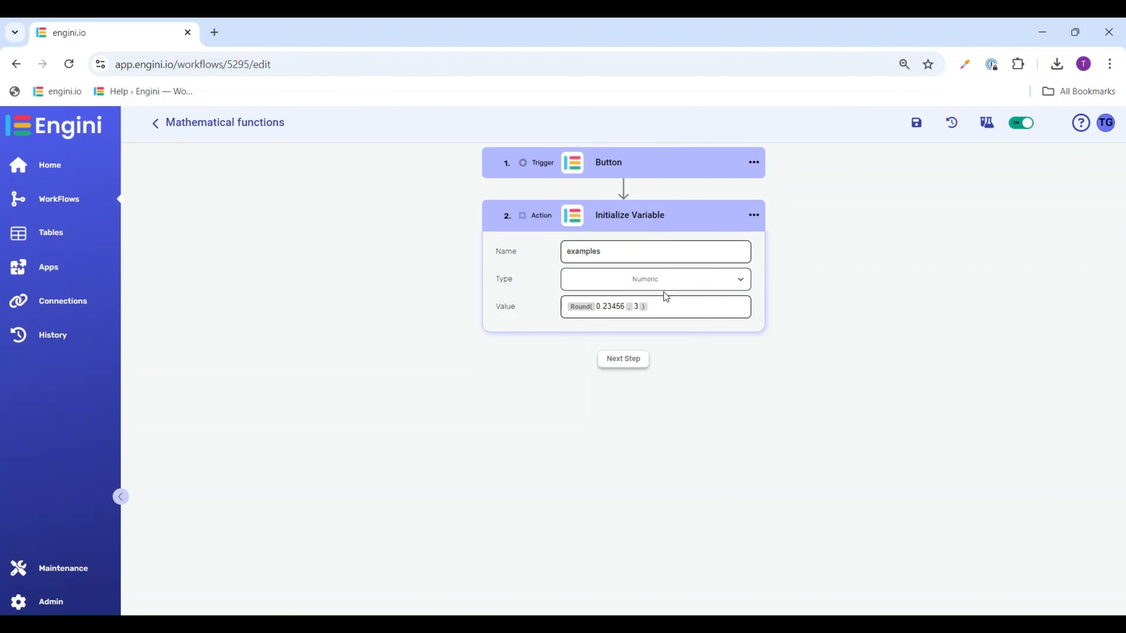
pyautogui.click(661, 306)
pyautogui.press('BackSpace')
pyautogui.press('BackSpace')
pyautogui.press('BackSpace')
pyautogui.press('BackSpace')
pyautogui.press('BackSpace')
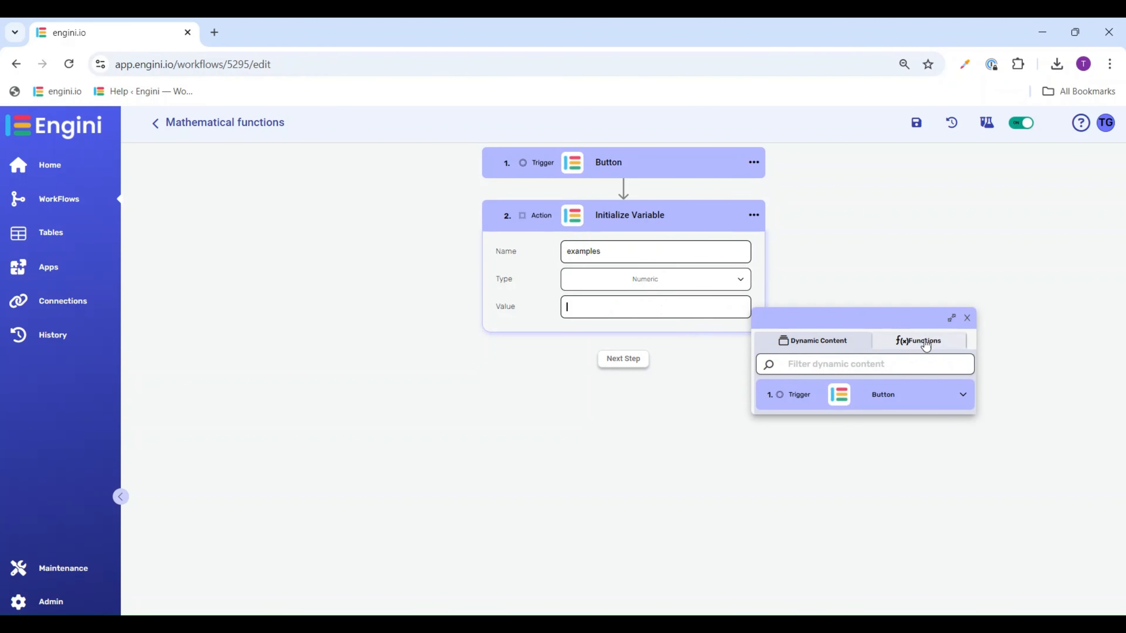
# Insert the RoundUp function in the variable's empty value, searching the functions for "roun"
pyautogui.click(919, 342)
pyautogui.click(828, 362)
pyautogui.write('roun')
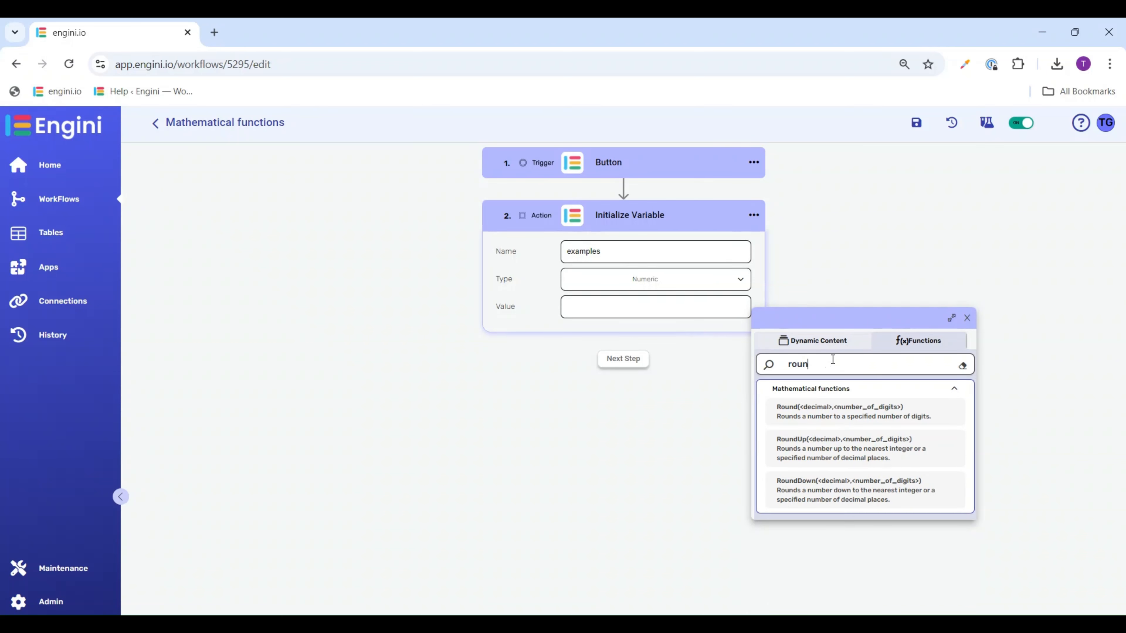
pyautogui.click(812, 446)
pyautogui.click(967, 318)
# Change the variable's type to Integer and fill the RoundUp arguments with 3.14 and 0 digits
pyautogui.click(644, 288)
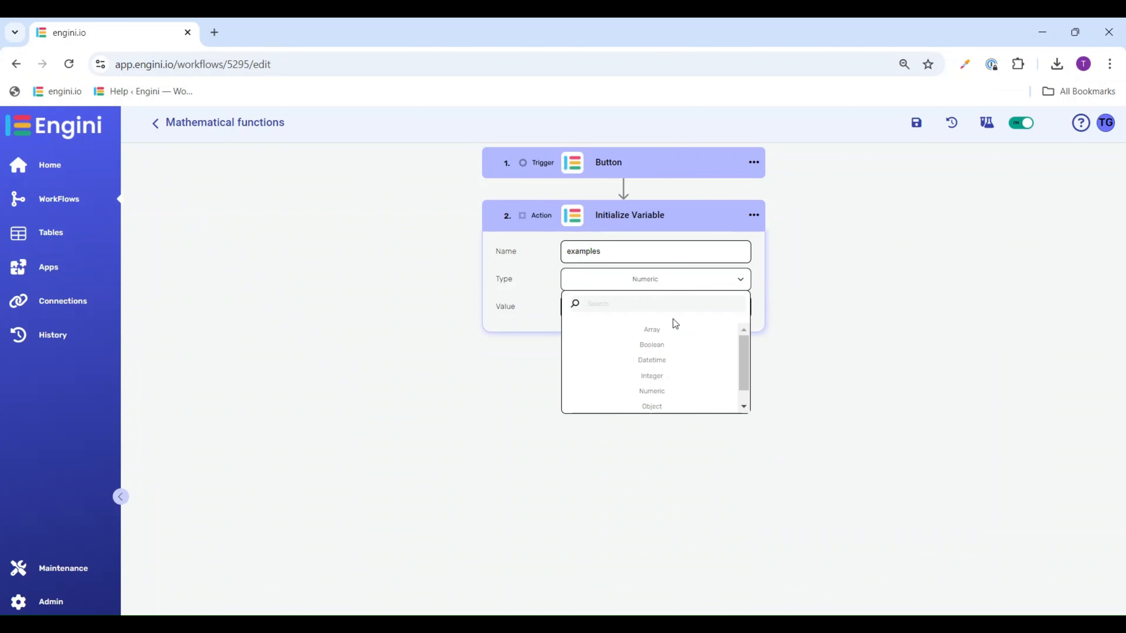
pyautogui.click(649, 375)
pyautogui.click(608, 308)
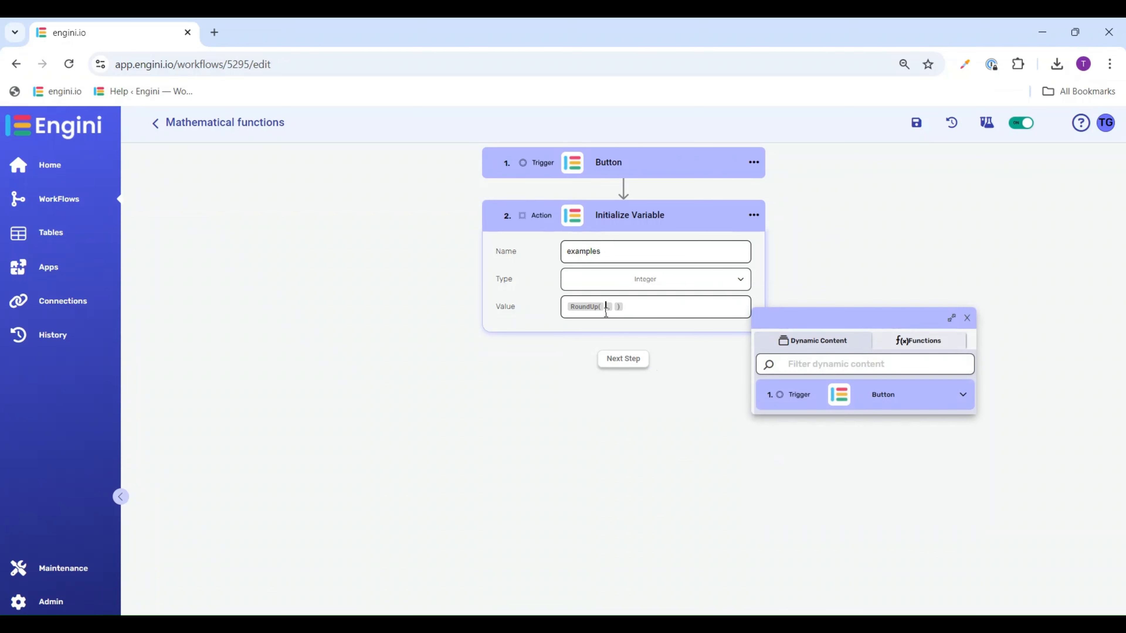
pyautogui.write('3.14')
pyautogui.click(629, 307)
pyautogui.write('0')
pyautogui.click(967, 318)
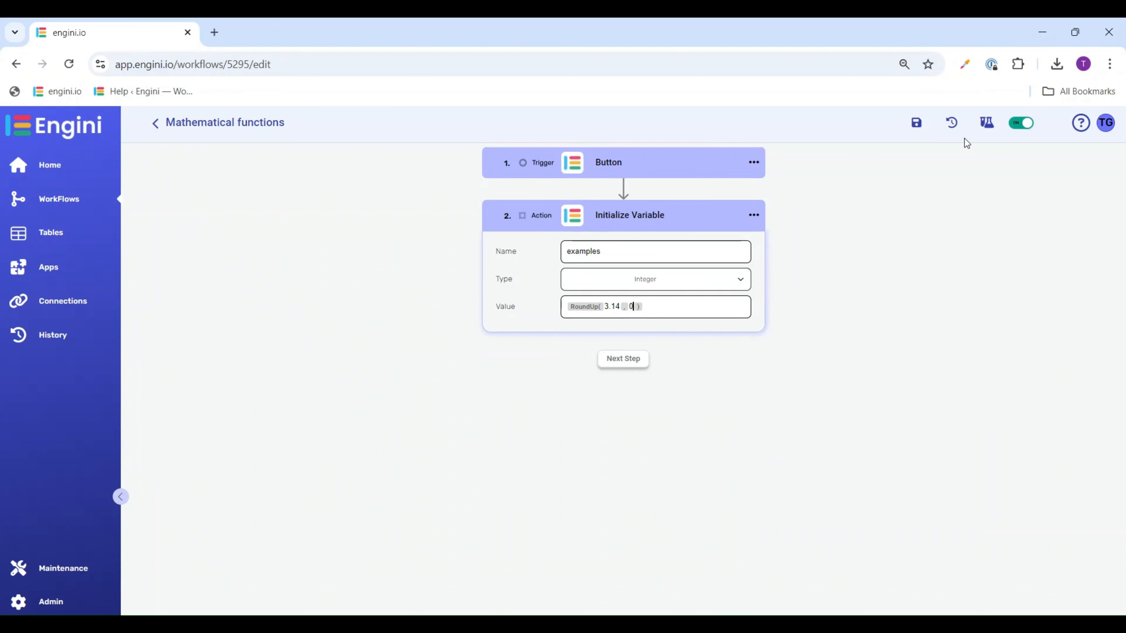
# Save the workflow, test it with a manual run, and expand the Initialize Variable result for the RoundUp expression
pyautogui.click(917, 127)
pyautogui.click(986, 122)
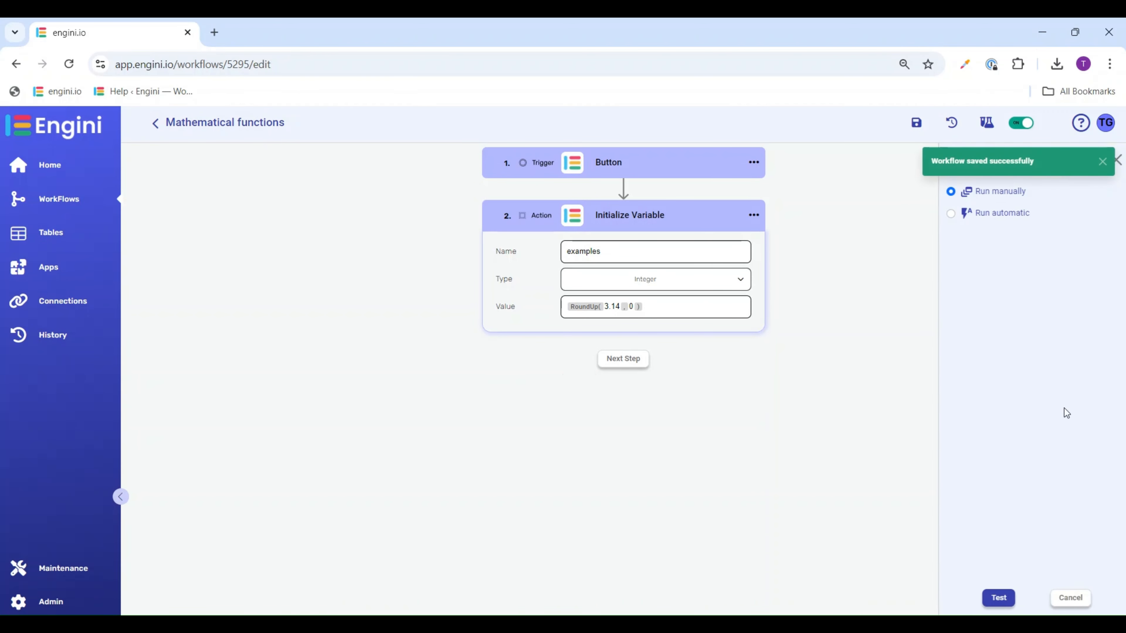
pyautogui.click(993, 598)
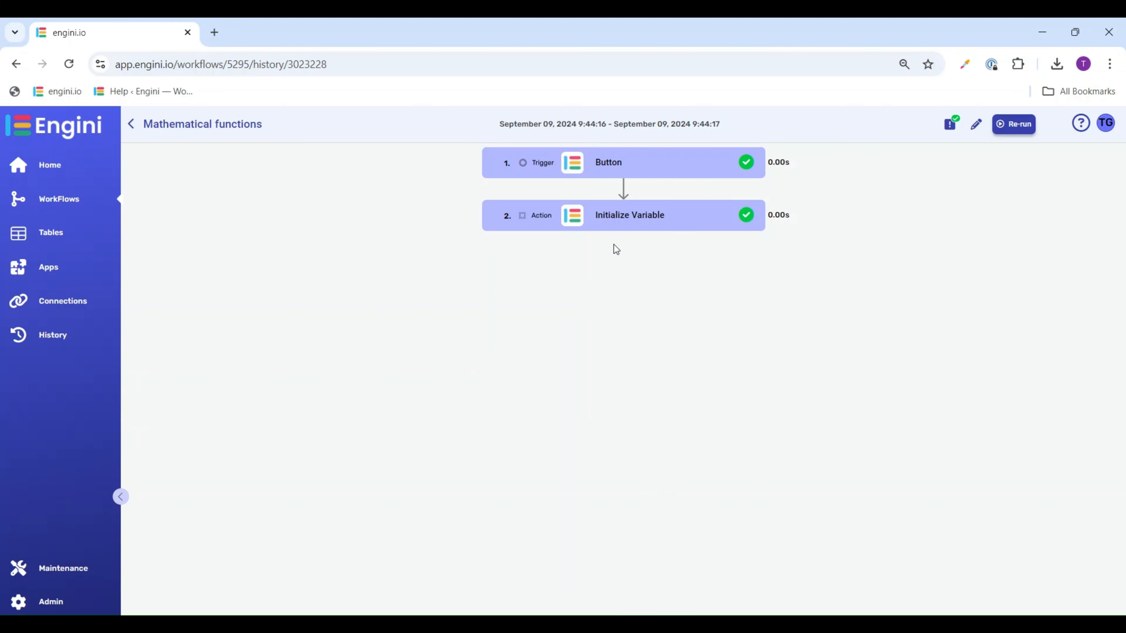
pyautogui.click(629, 226)
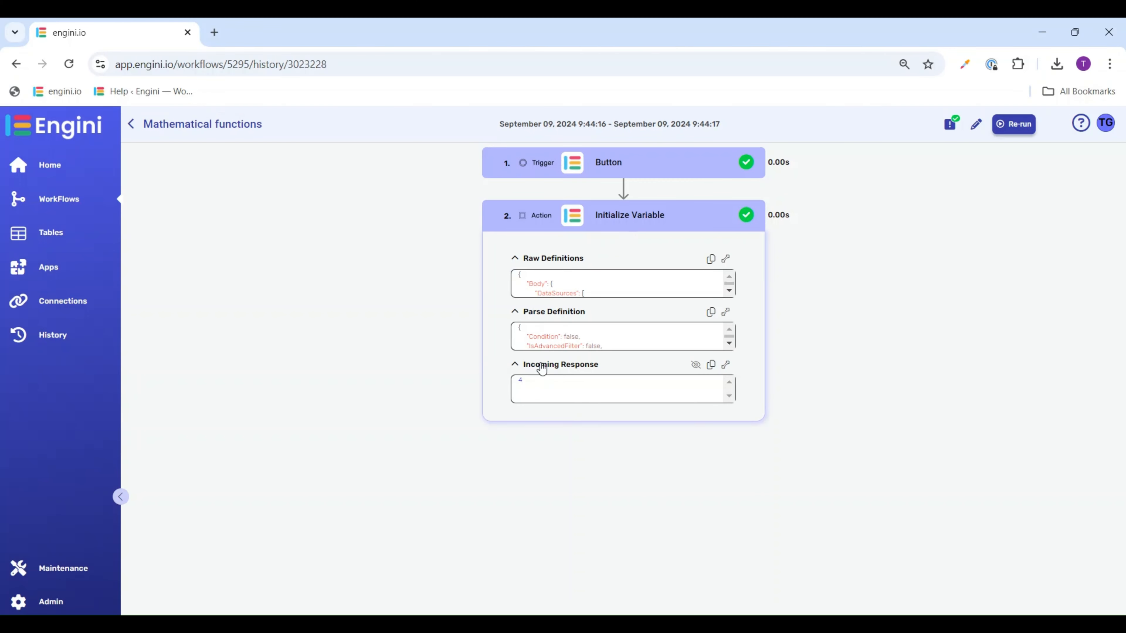
# Return to editing the workflow and replace the RoundUp expression in the variable's value with the RoundDown function
pyautogui.click(977, 126)
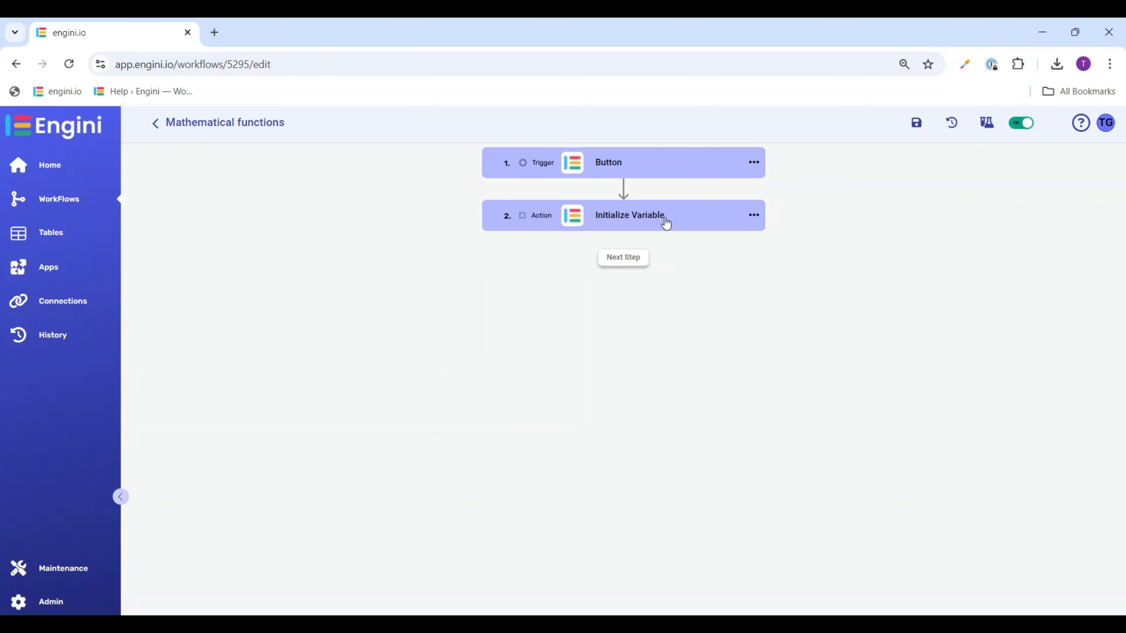
pyautogui.click(666, 221)
pyautogui.click(676, 311)
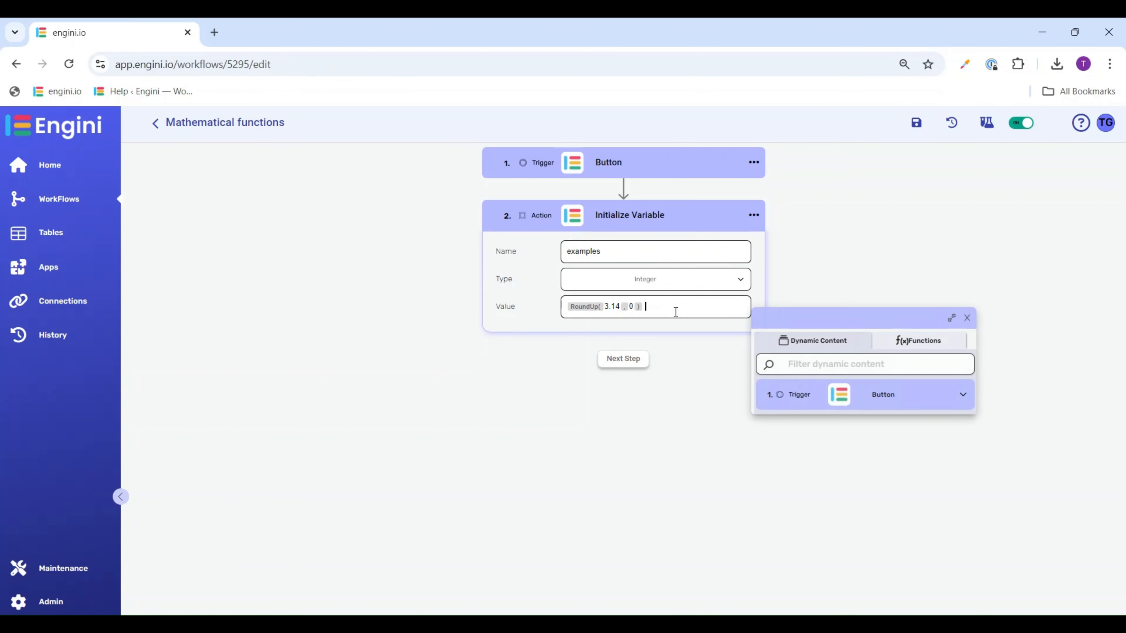
pyautogui.click(919, 340)
pyautogui.write('roun')
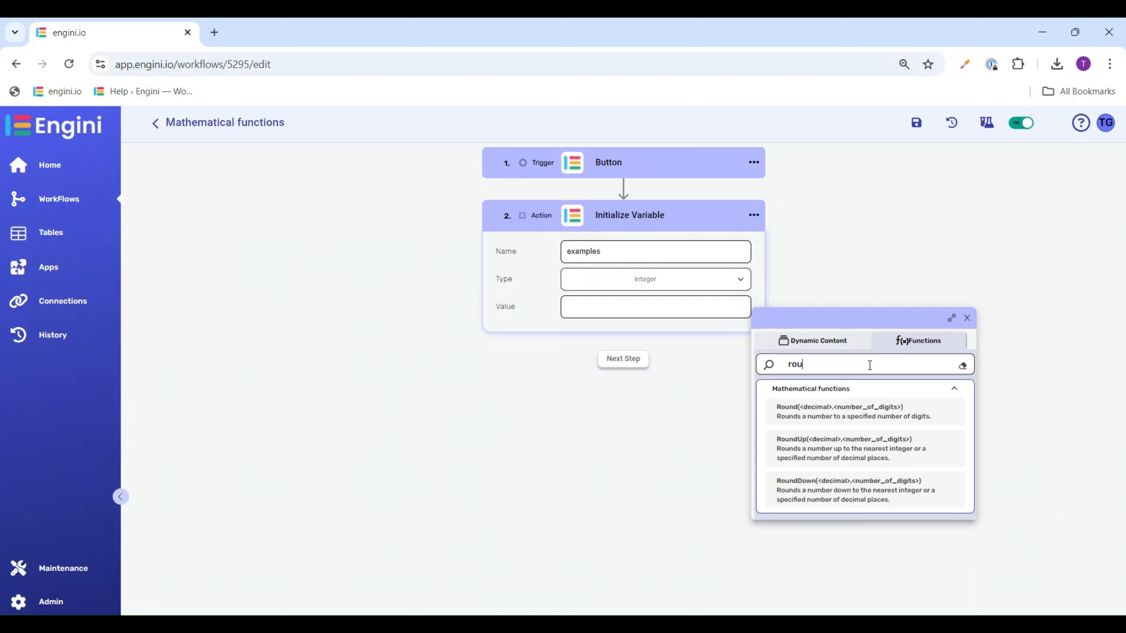
pyautogui.click(827, 487)
pyautogui.click(967, 318)
# Fill the RoundDown arguments with 3.99 as the decimal and 0 as the number of digits
pyautogui.write('3.99')
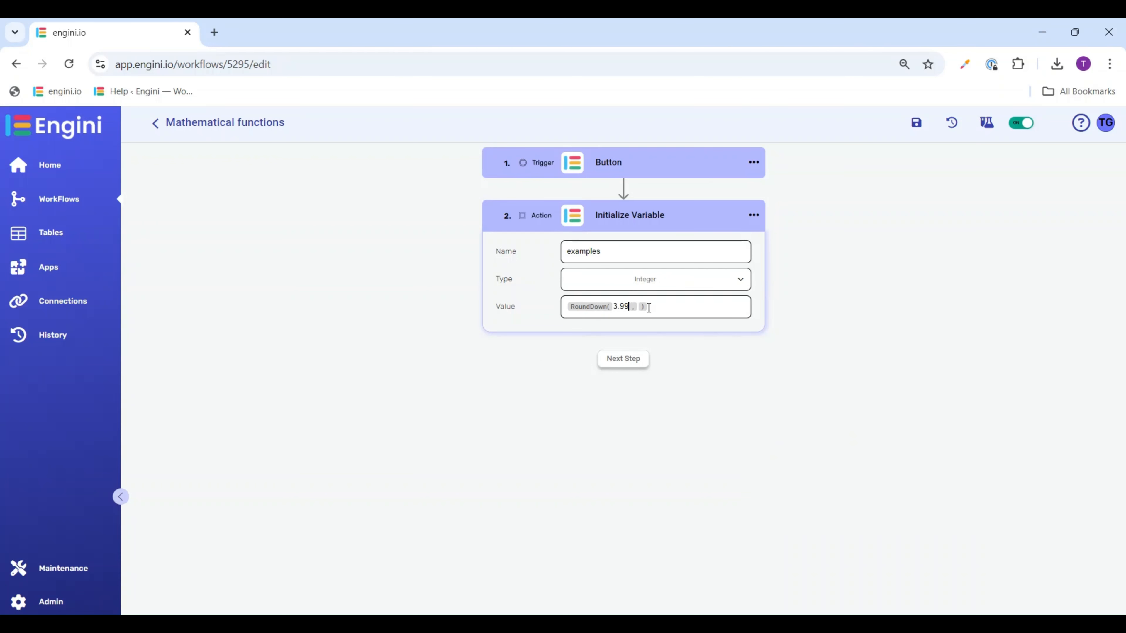
pyautogui.click(639, 306)
pyautogui.write('0')
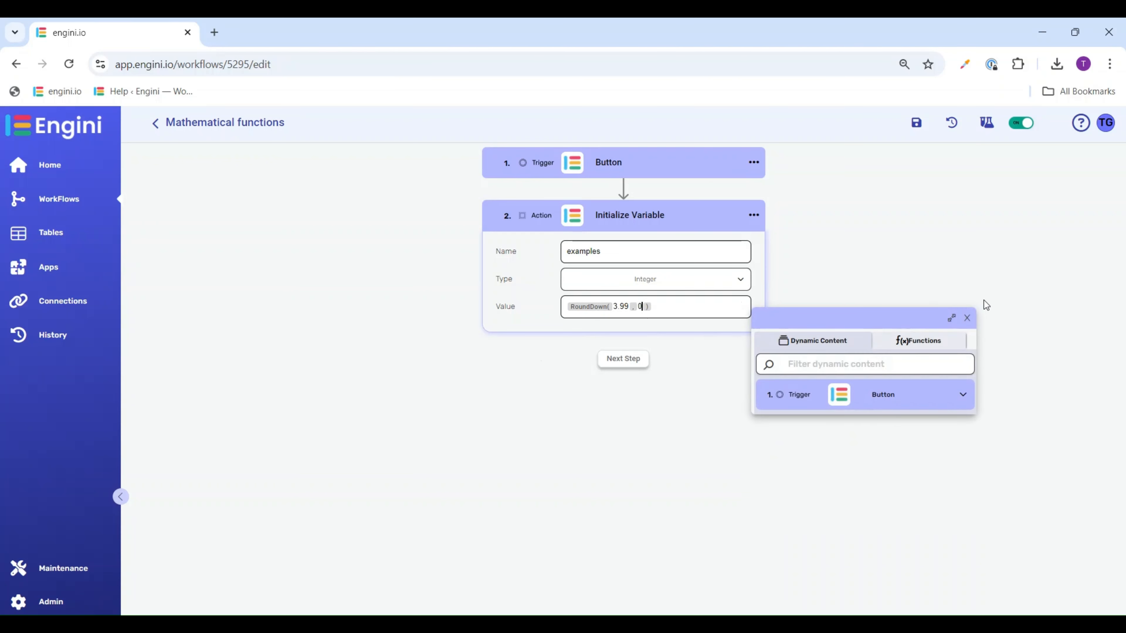
pyautogui.click(968, 317)
# Save the workflow, test it with a manual run, and expand the Initialize Variable result for the RoundDown expression
pyautogui.click(917, 123)
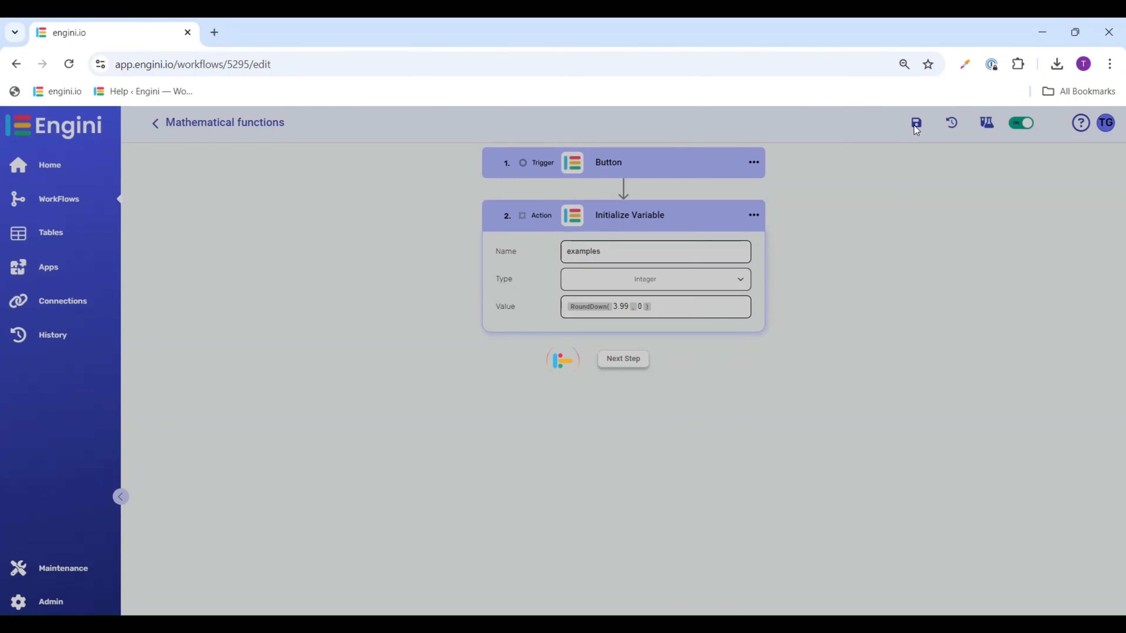
pyautogui.click(994, 132)
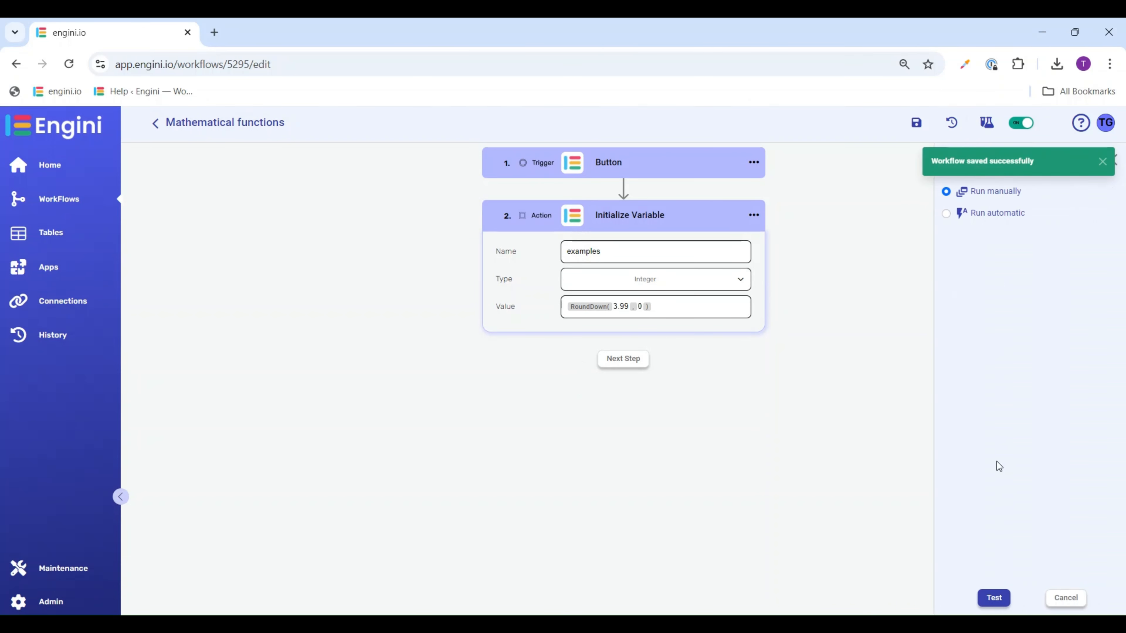
pyautogui.click(993, 597)
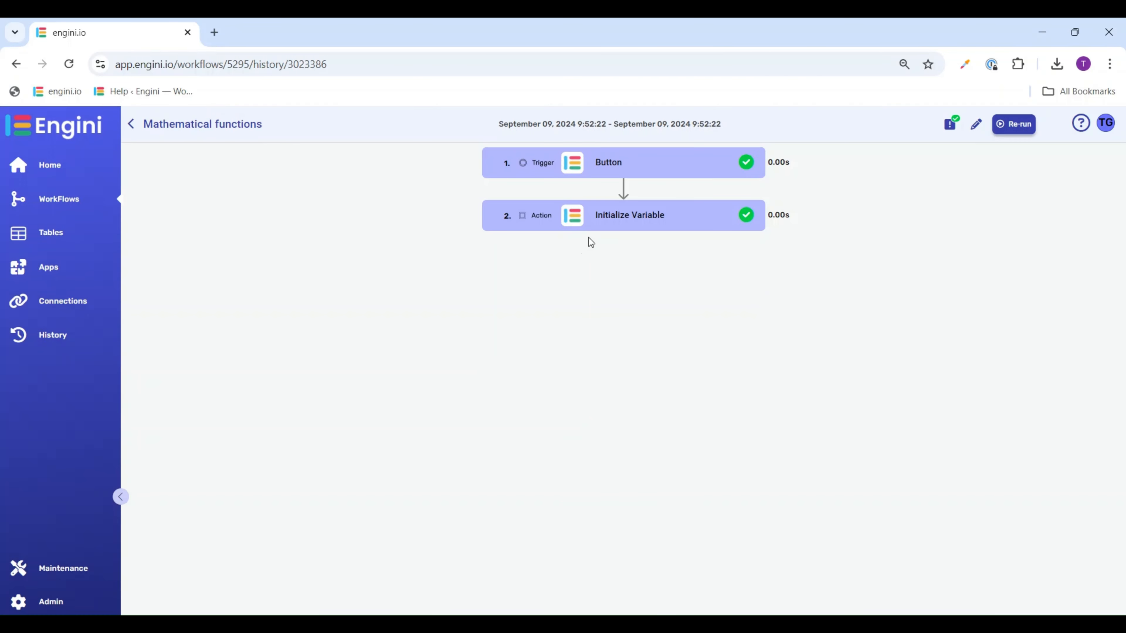
pyautogui.click(611, 219)
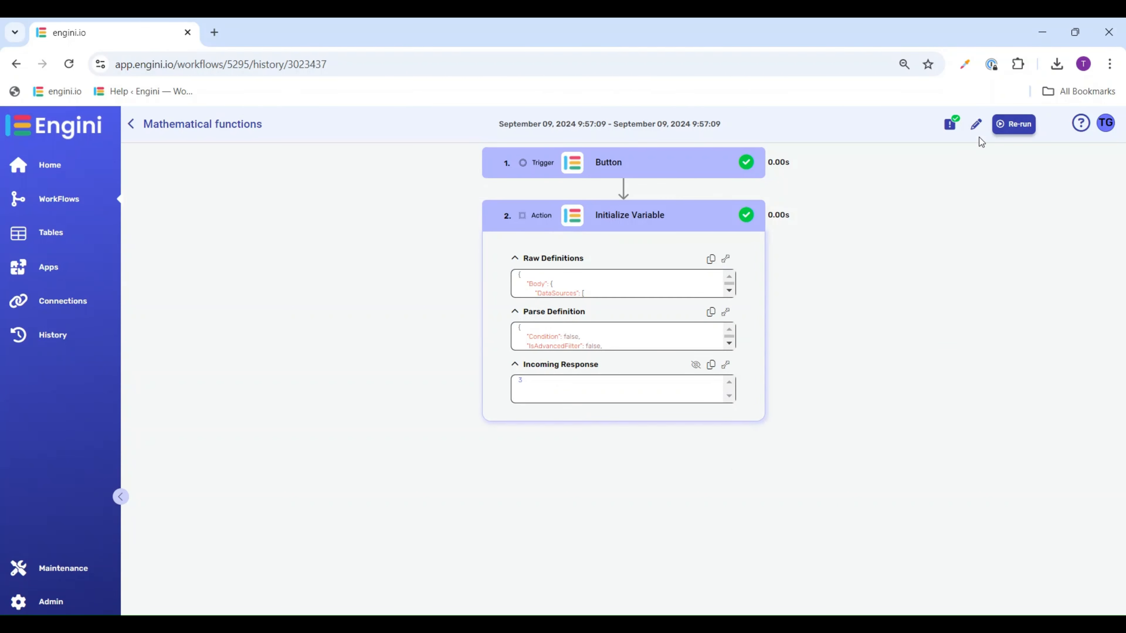
# Return to editing the workflow and clear the RoundDown expression from the Initialize Variable action's value
pyautogui.click(977, 126)
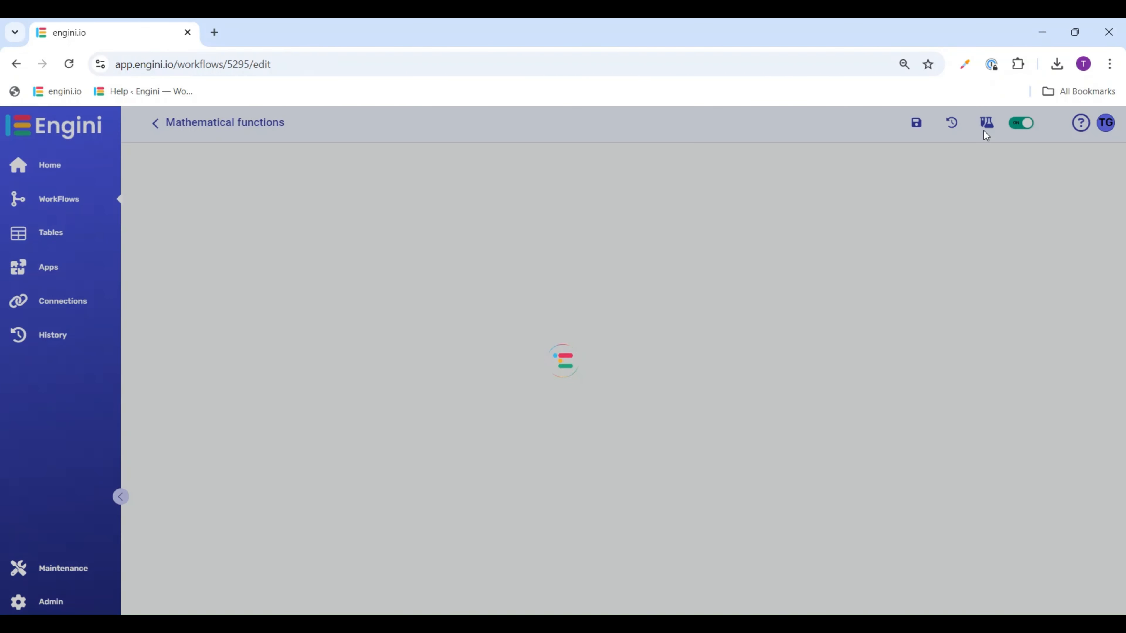
pyautogui.click(635, 218)
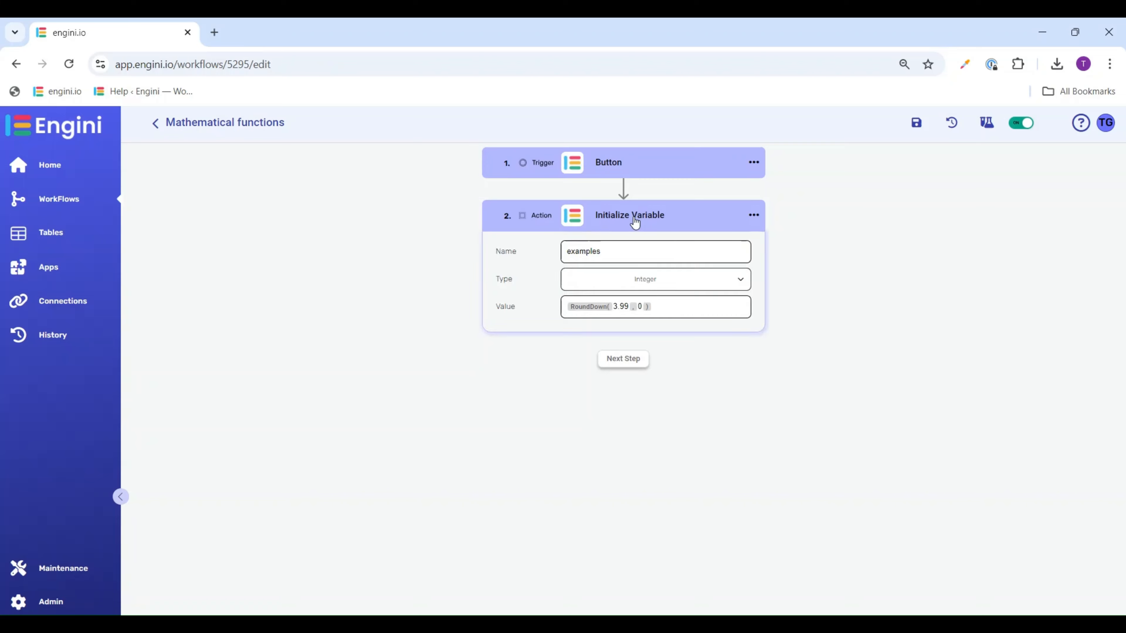
pyautogui.click(664, 307)
pyautogui.press('BackSpace')
pyautogui.press('BackSpace')
pyautogui.press('BackSpace')
pyautogui.press('BackSpace')
pyautogui.press('BackSpace')
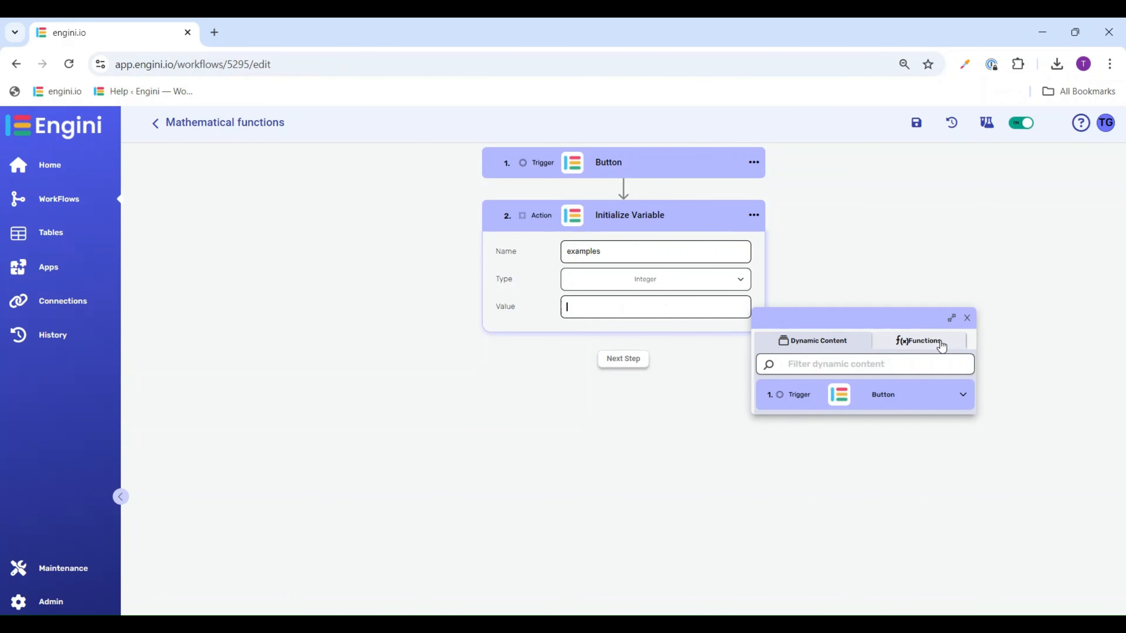
# Insert the ToInt function as the variable's value, with 3.0 as the expression and 0 as the default
pyautogui.click(931, 341)
pyautogui.scroll(-10, 871, 419)
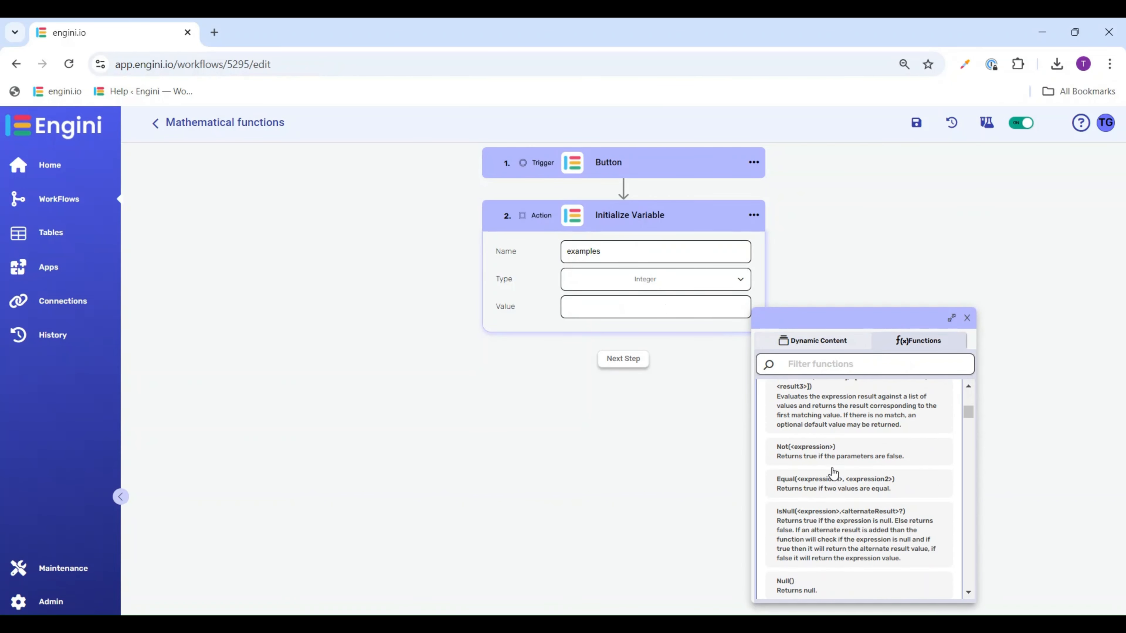
pyautogui.scroll(-10, 834, 472)
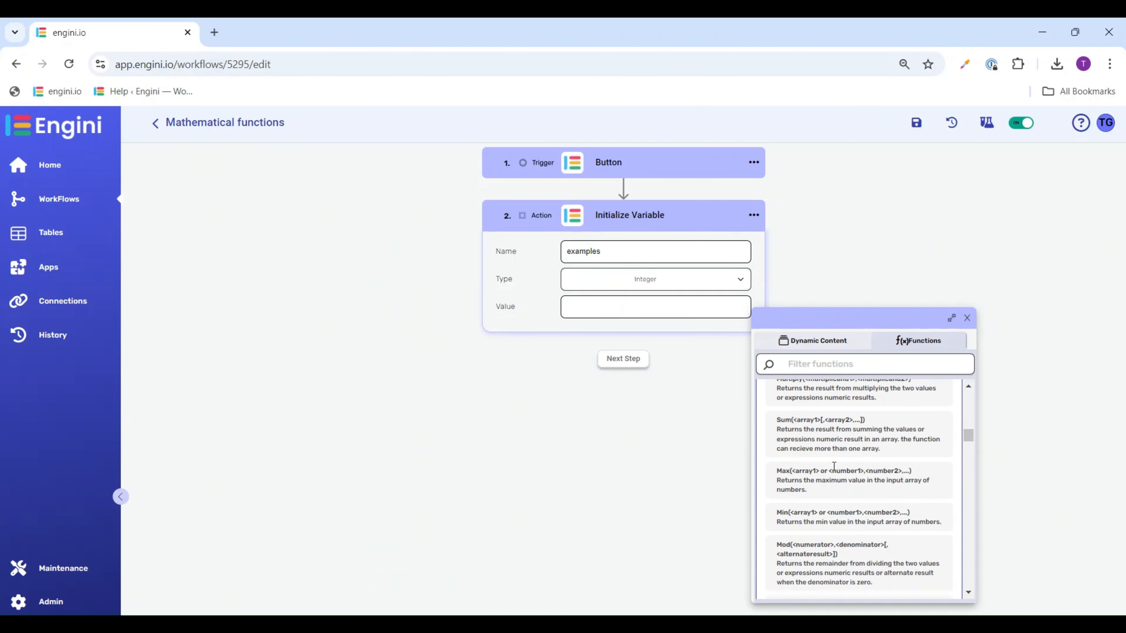
pyautogui.scroll(-3, 834, 473)
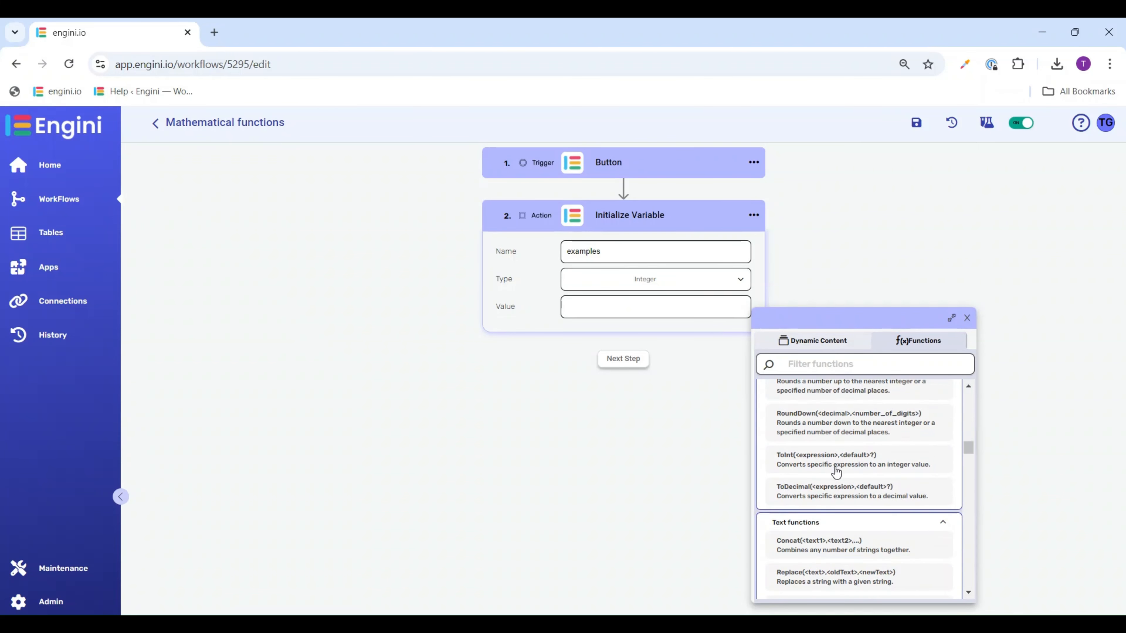
pyautogui.click(810, 461)
pyautogui.click(599, 307)
pyautogui.write('3.0 , 0')
pyautogui.click(967, 319)
# Save the workflow and test the ToInt expression with a manual run
pyautogui.click(916, 123)
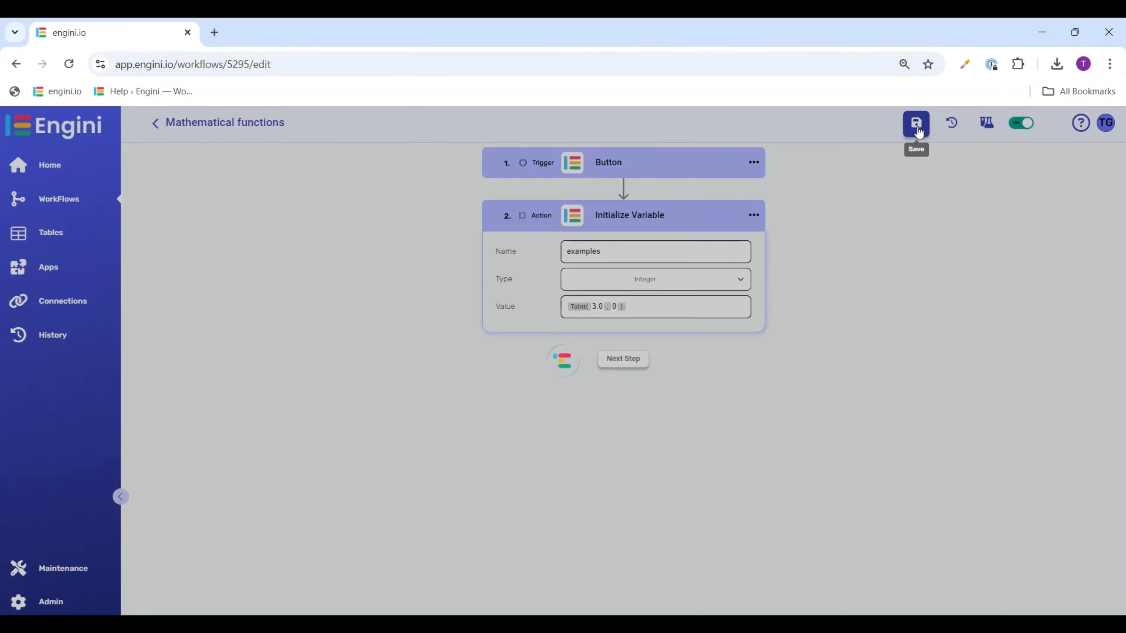
pyautogui.click(987, 123)
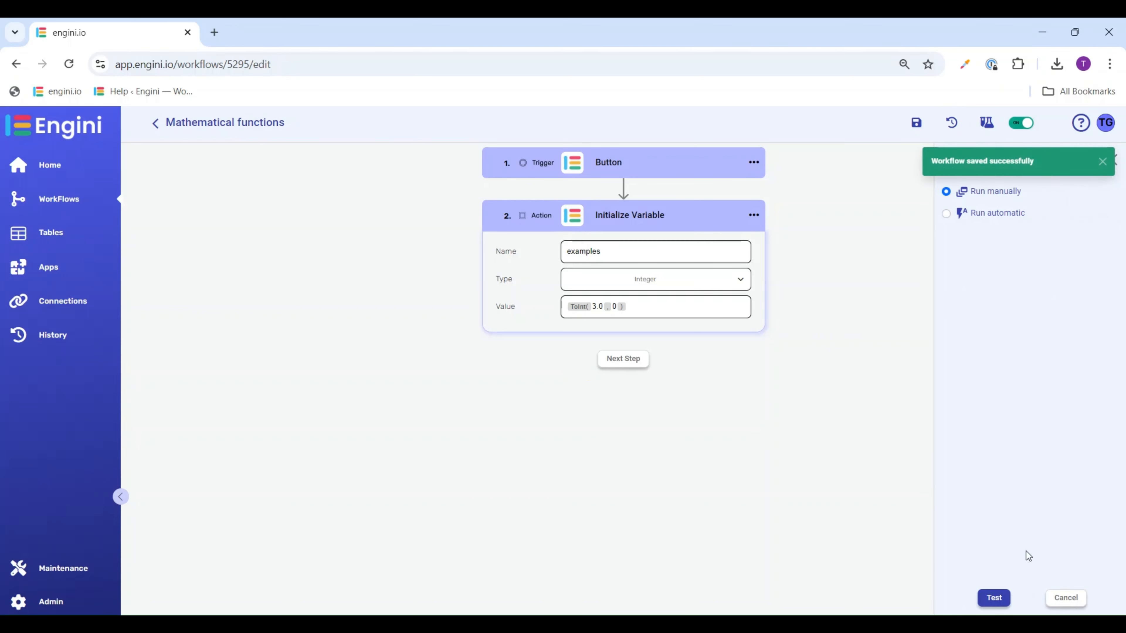
pyautogui.click(994, 598)
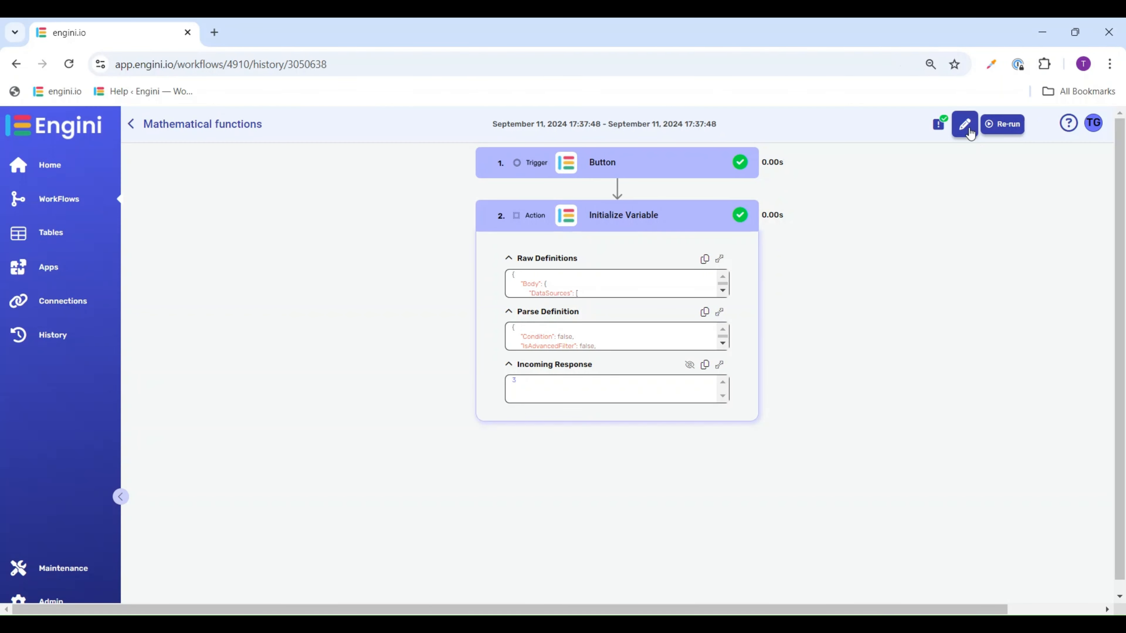
# Return to editing the workflow and replace the ToInt expression in the variable's value with the ToDecimal function
pyautogui.click(967, 127)
pyautogui.click(621, 218)
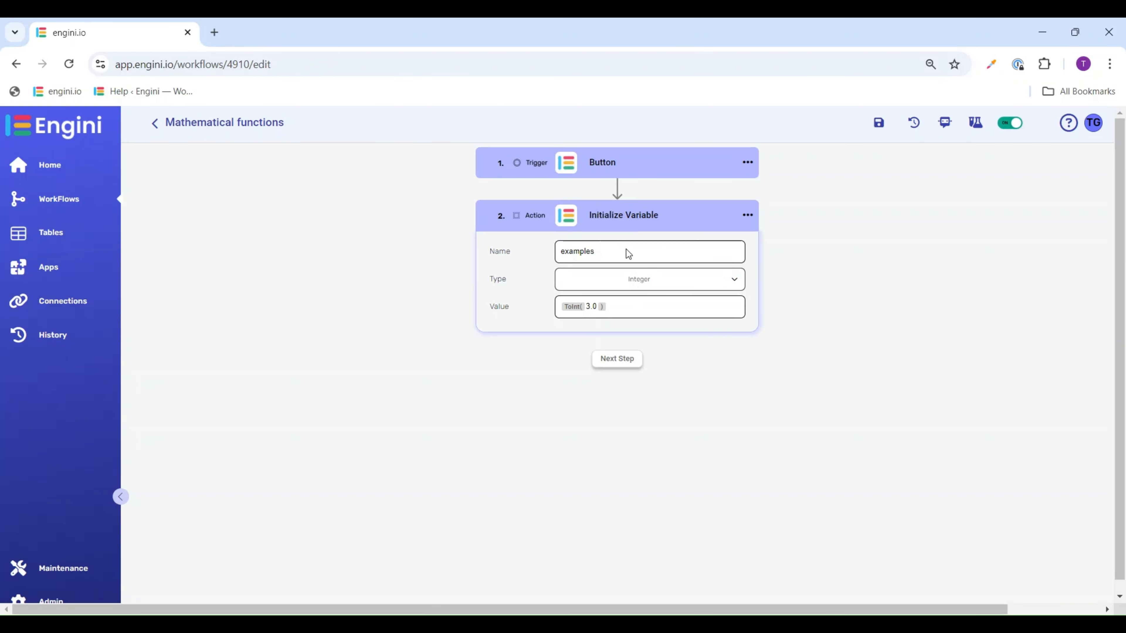
pyautogui.moveTo(608, 317); pyautogui.dragTo(548, 323)
pyautogui.press('BackSpace')
pyautogui.click(665, 301)
pyautogui.click(913, 346)
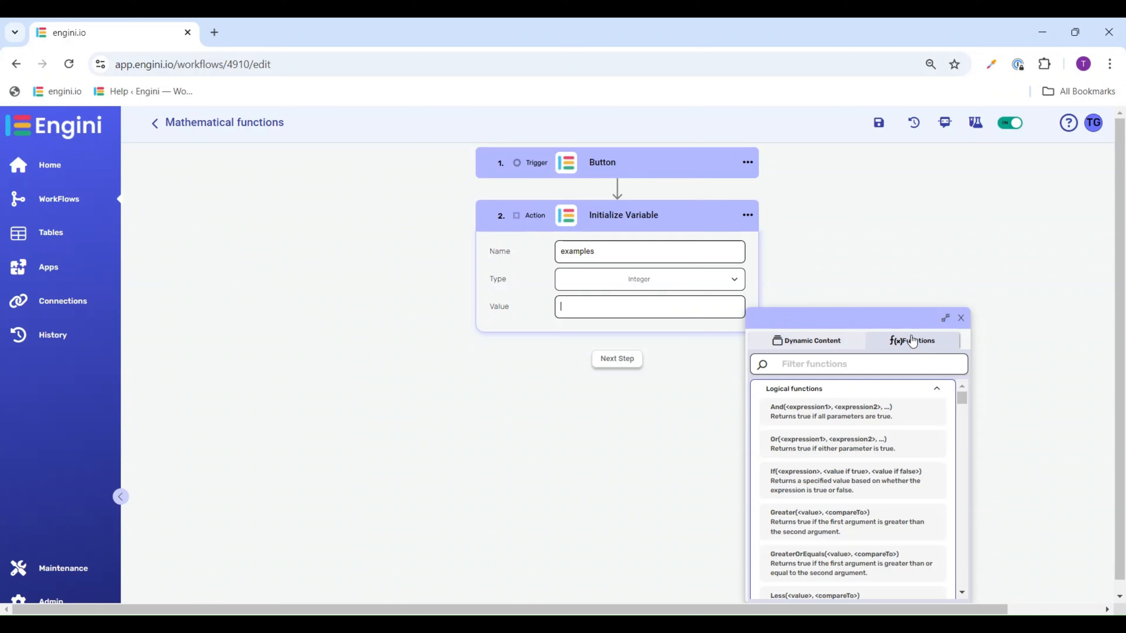
pyautogui.write('toD')
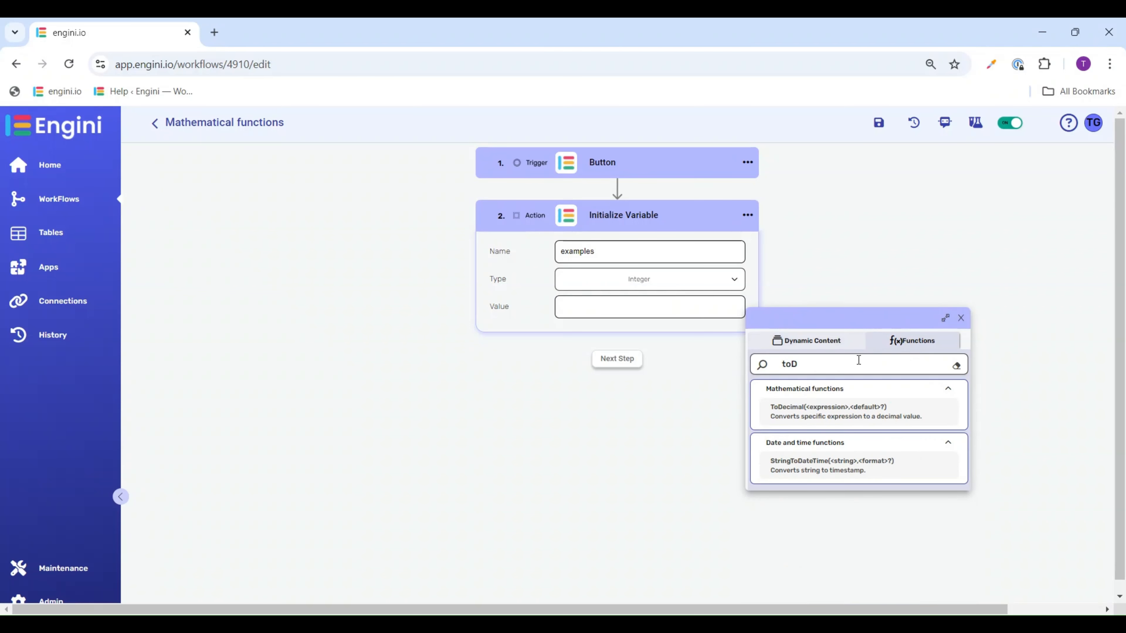
pyautogui.click(844, 428)
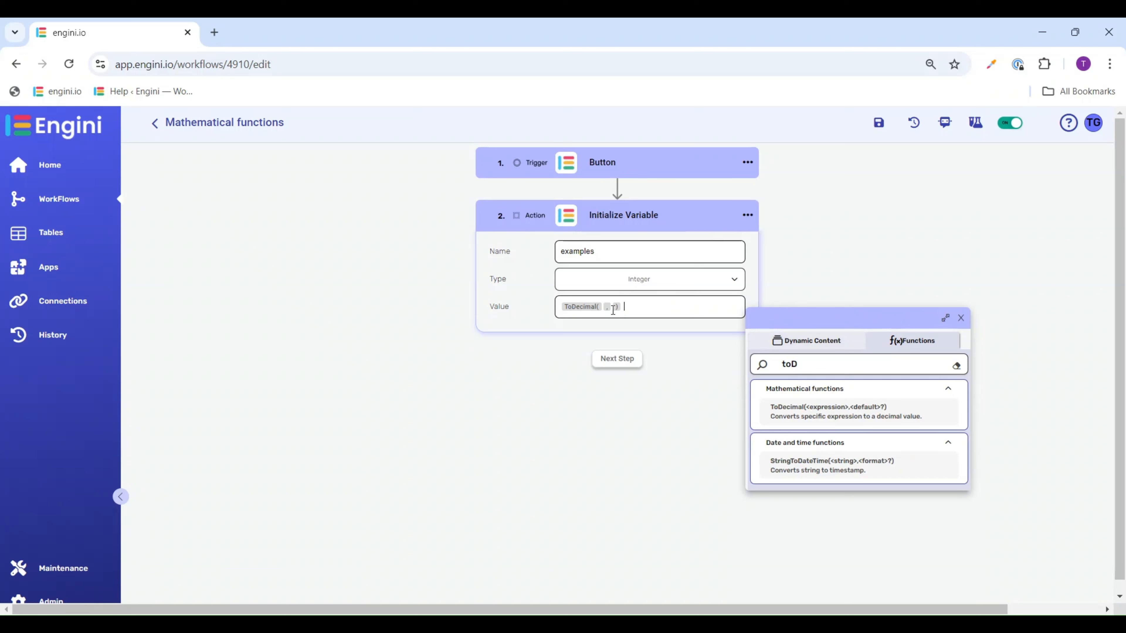
# Remove the ToDecimal function's default argument, enter "123.45" in quotation marks as its expression, and save the workflow
pyautogui.press('BackSpace')
pyautogui.write('"123.45"')
pyautogui.click(961, 319)
pyautogui.click(878, 132)
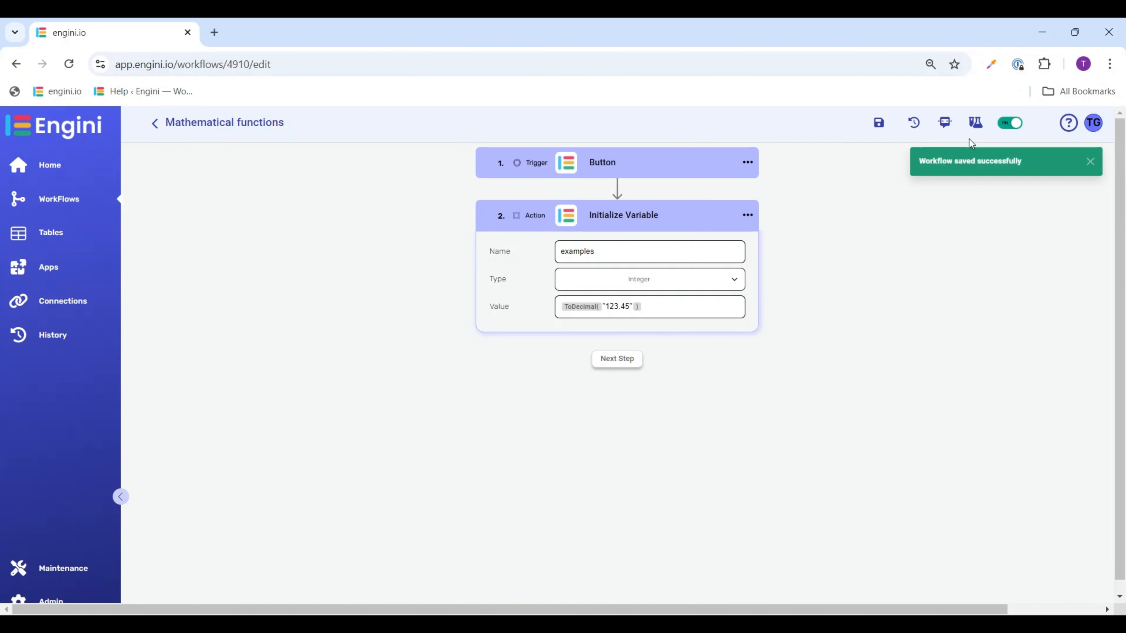
# Change the examples variable's type to Numeric and save the workflow
pyautogui.click(672, 282)
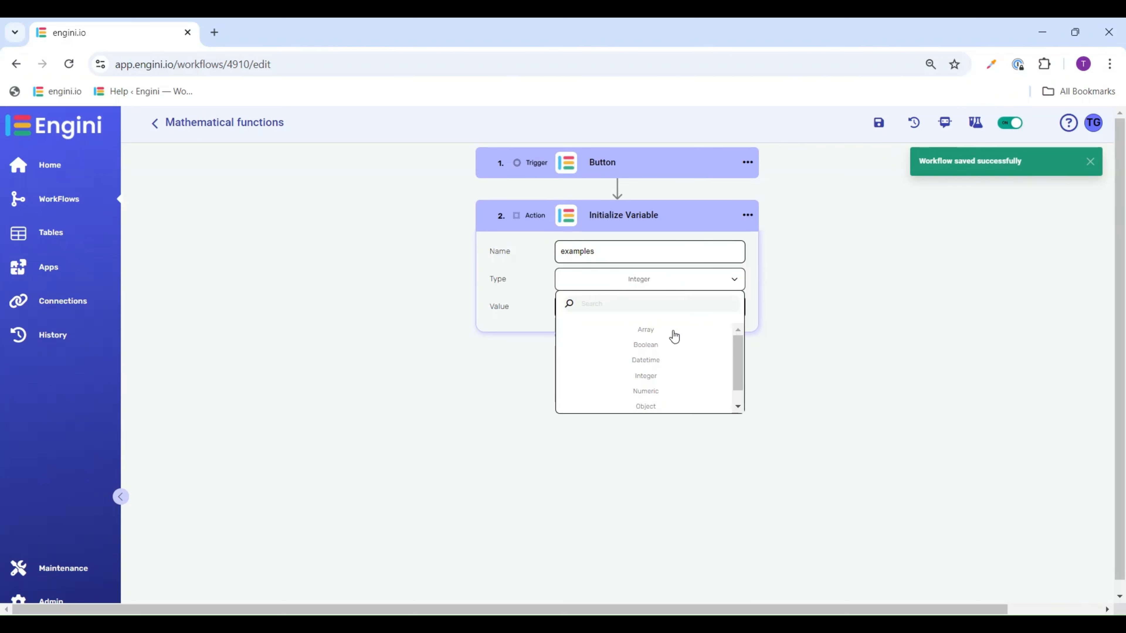
pyautogui.click(661, 391)
pyautogui.click(877, 131)
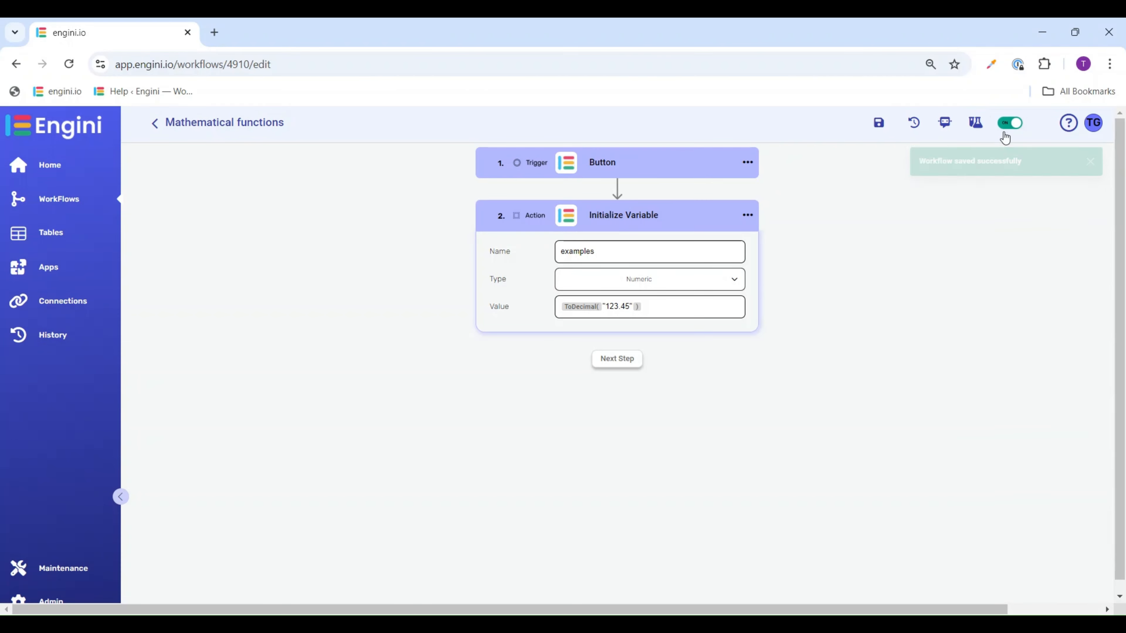
# Test the workflow with a manual run and expand the Initialize Variable result for the ToDecimal expression
pyautogui.click(975, 123)
pyautogui.click(985, 594)
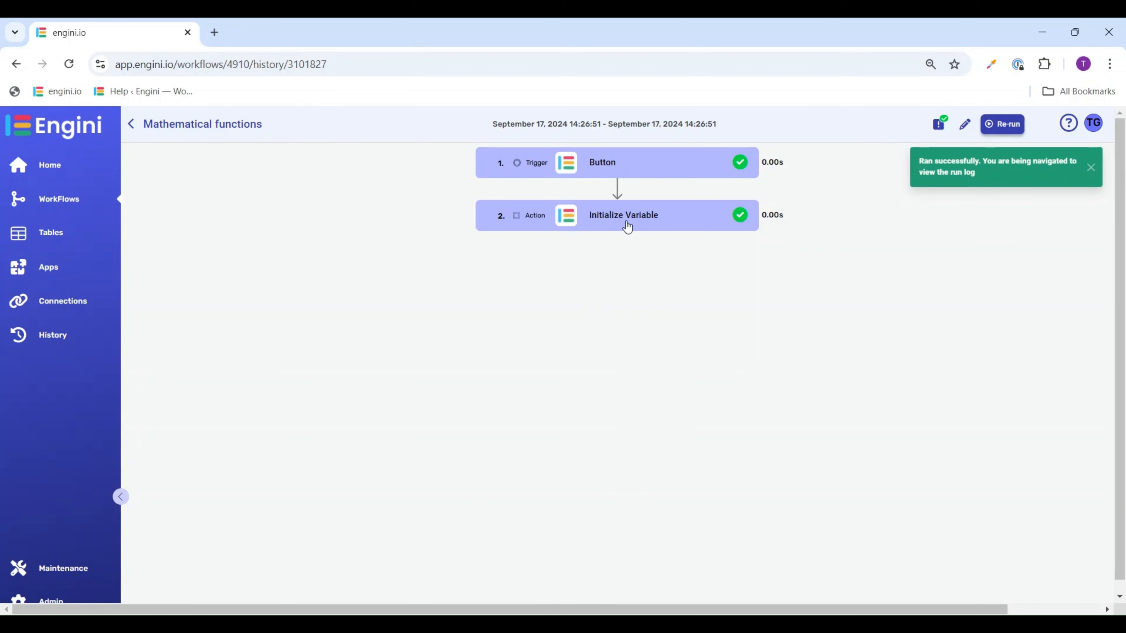
pyautogui.click(627, 226)
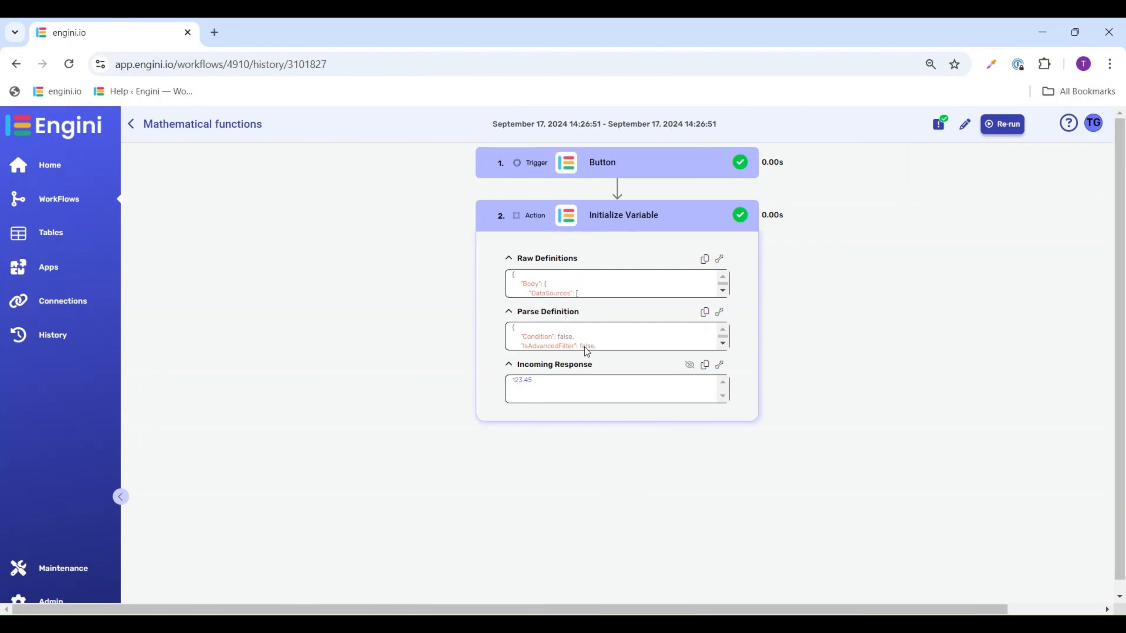